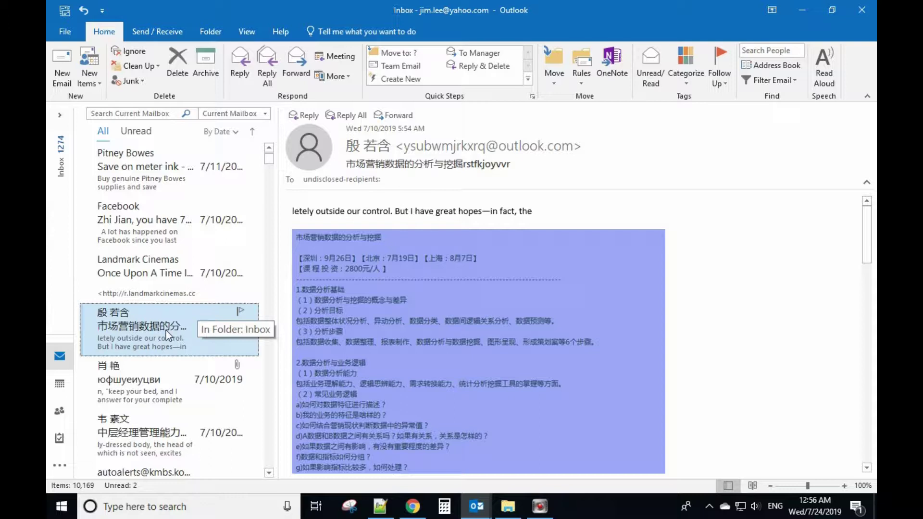
# - Block the sender of the first Chinese-language spam message via Junk > Block Sender and confirm
pyautogui.rightClick(156, 326)
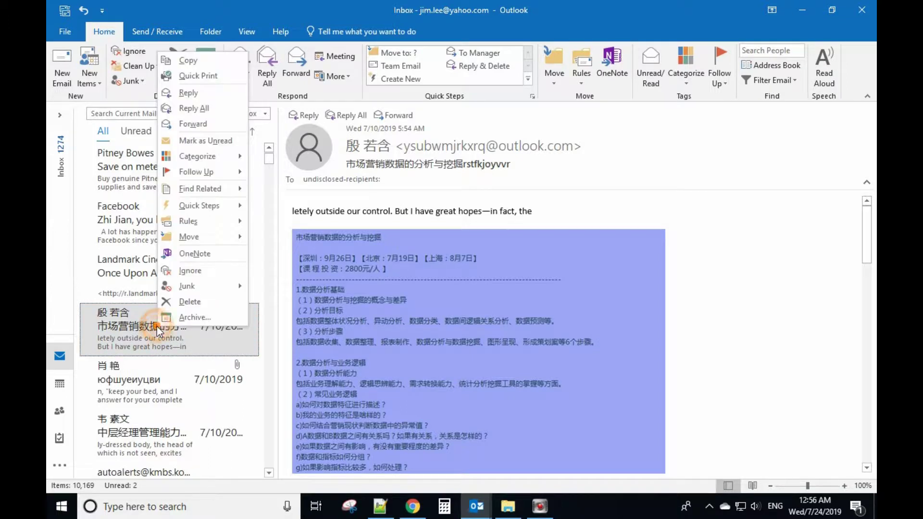
pyautogui.moveTo(187, 286)
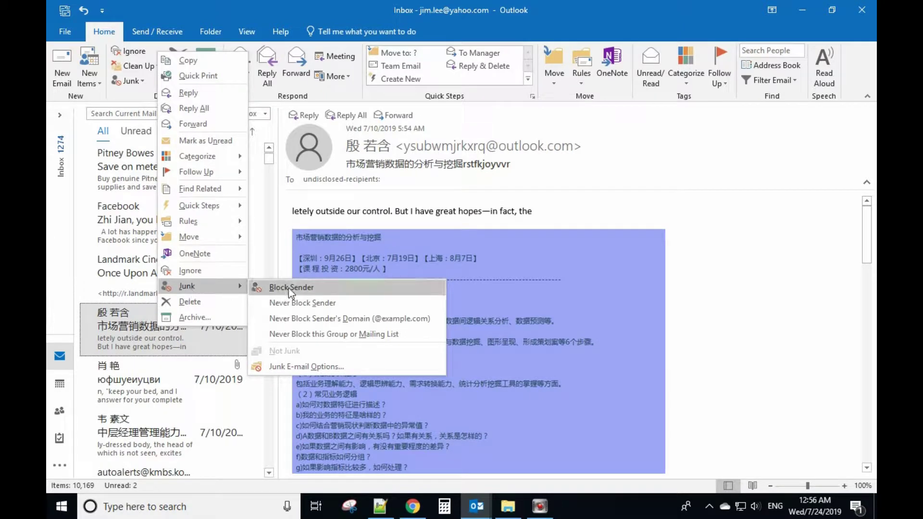
pyautogui.click(316, 289)
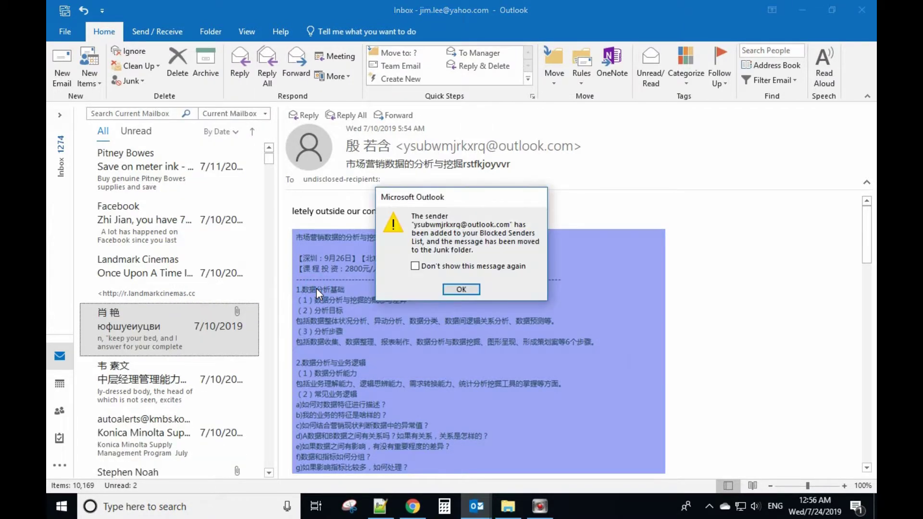
pyautogui.click(461, 289)
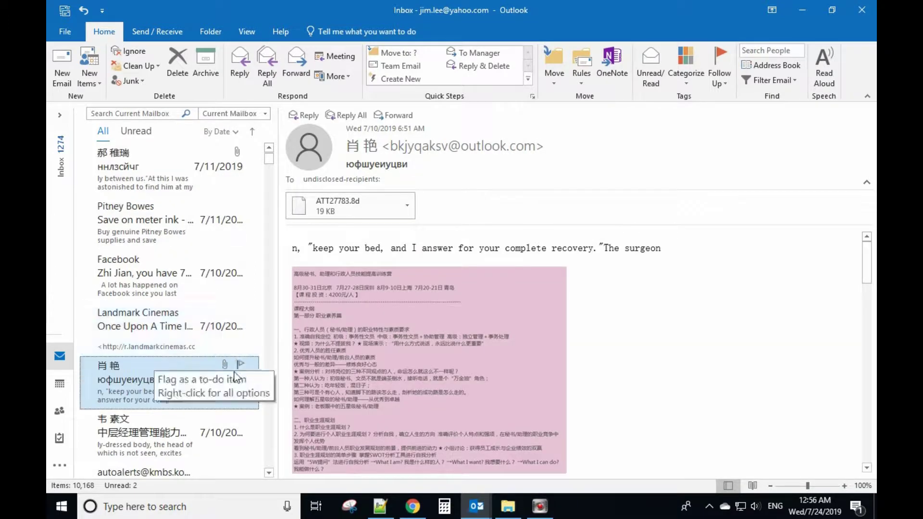
# - Remove the just-blocked address from the Blocked Senders list in Junk E-mail Options and save
pyautogui.rightClick(153, 387)
pyautogui.moveTo(195, 341)
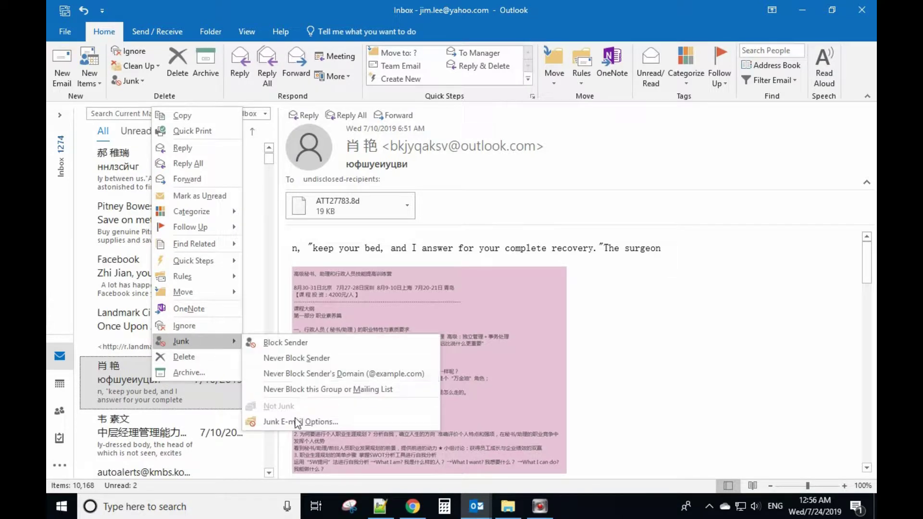
pyautogui.click(296, 423)
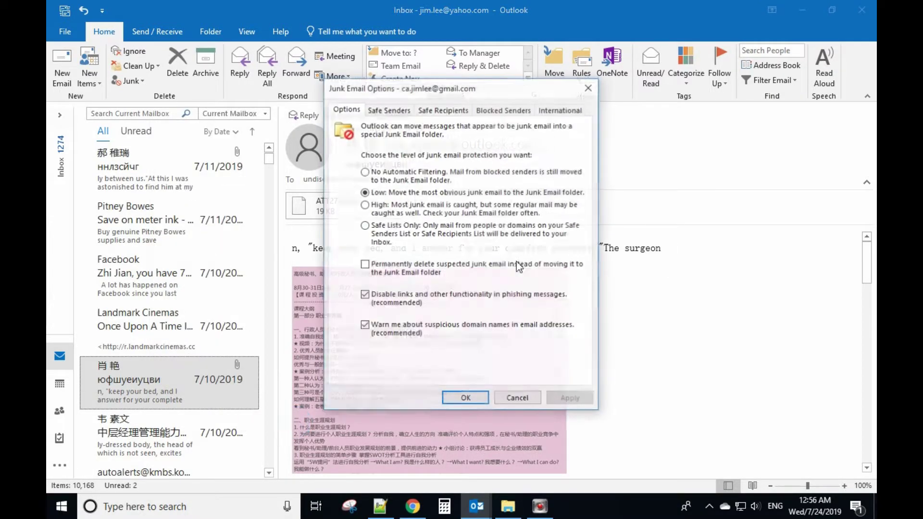
pyautogui.click(503, 110)
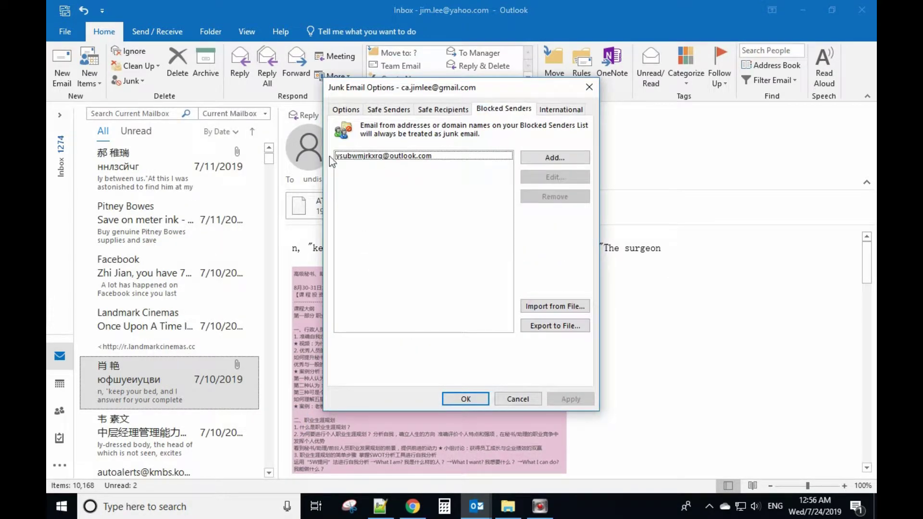
pyautogui.click(387, 156)
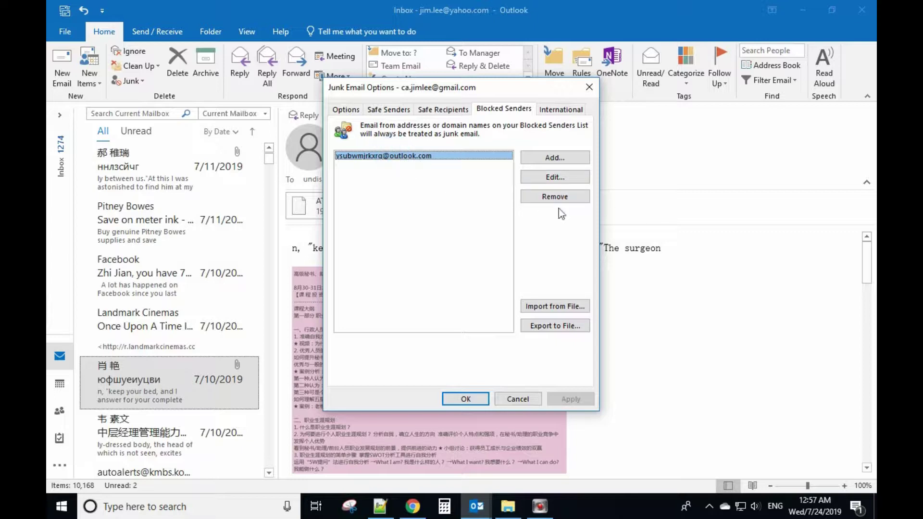
pyautogui.click(545, 199)
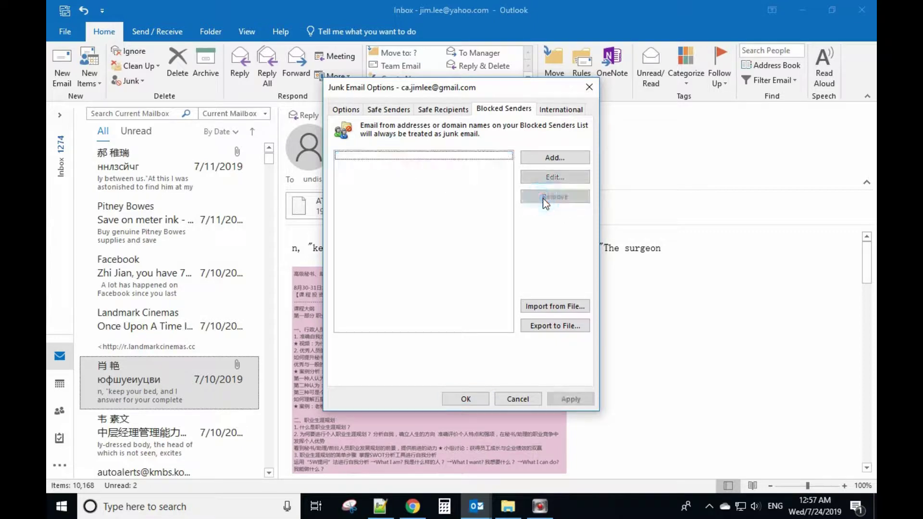
pyautogui.click(466, 399)
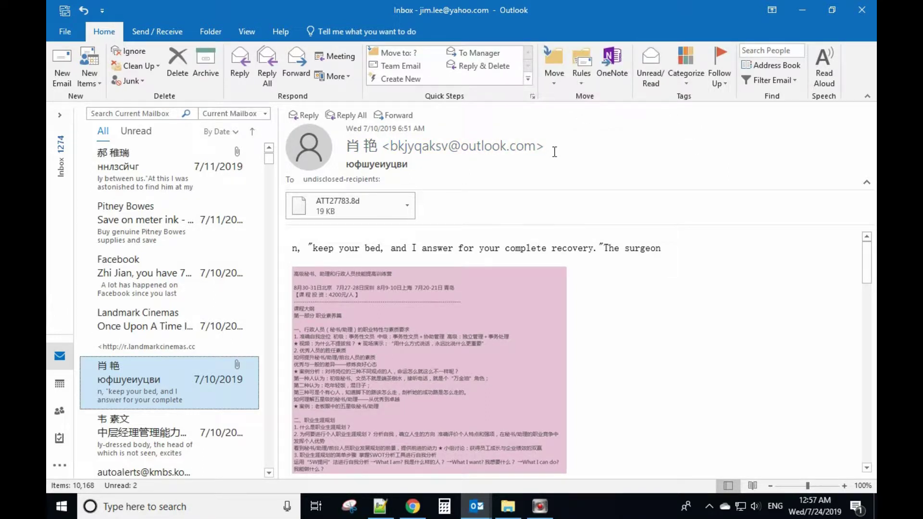
# - Set the junk email protection level to High in Junk E-mail Options
pyautogui.rightClick(170, 380)
pyautogui.moveTo(210, 334)
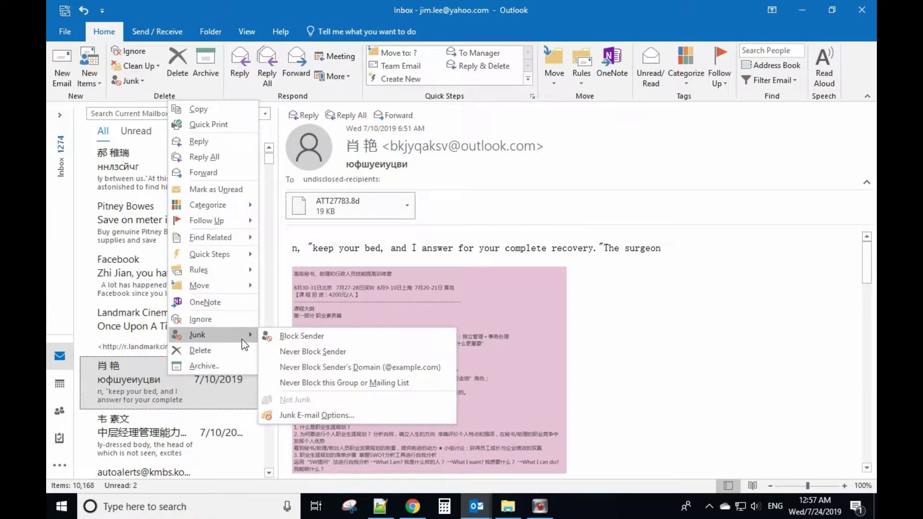
pyautogui.click(311, 417)
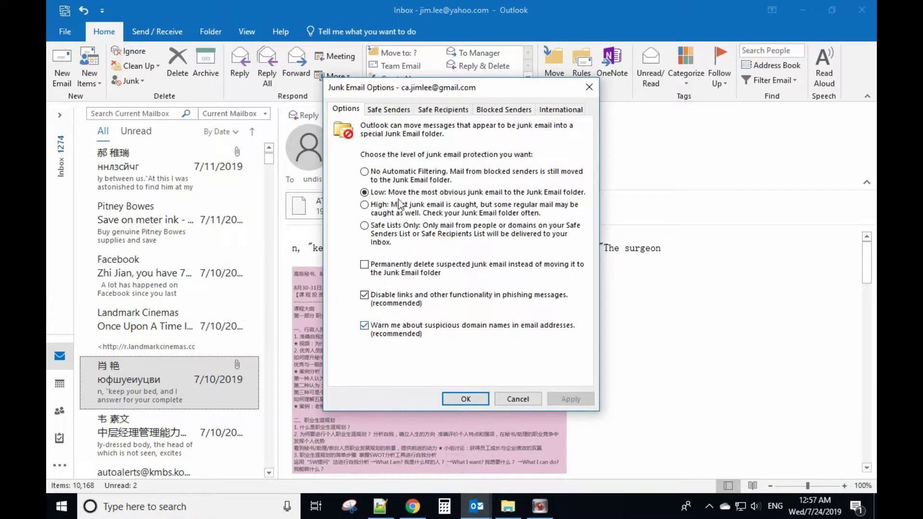
pyautogui.click(364, 205)
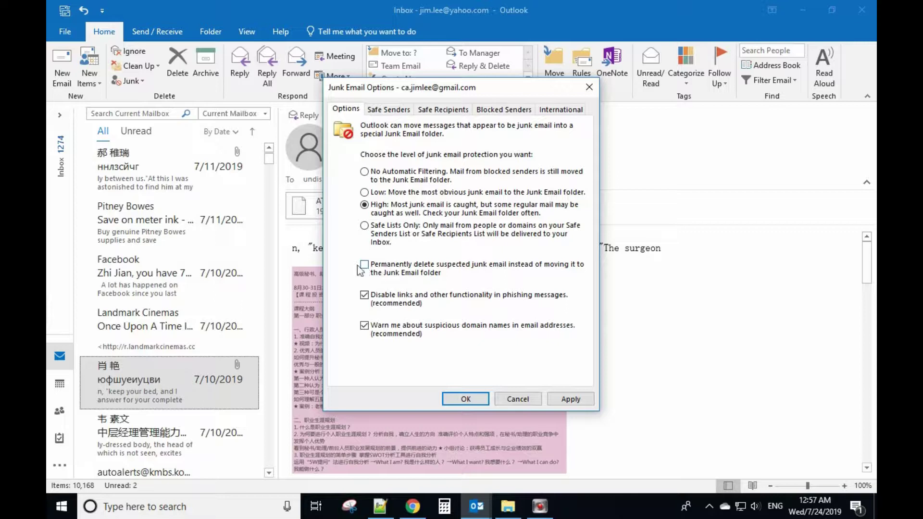
pyautogui.click(488, 111)
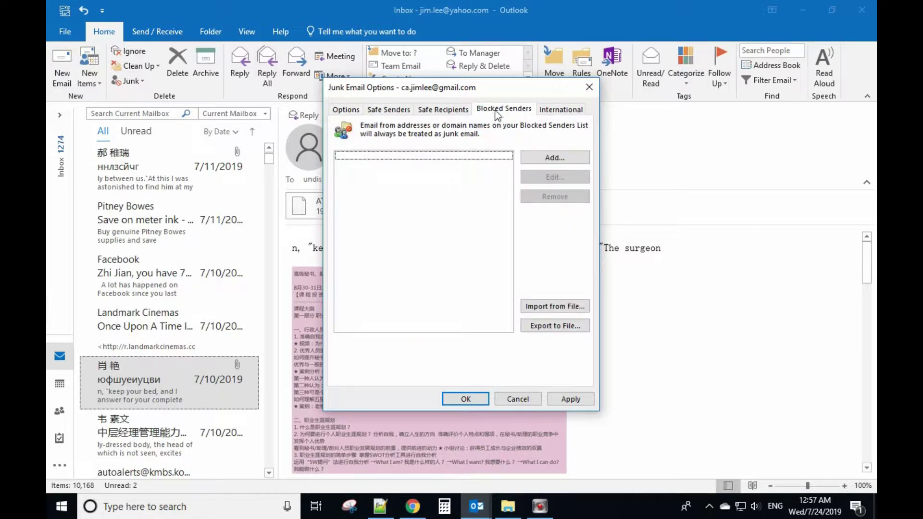
pyautogui.click(535, 163)
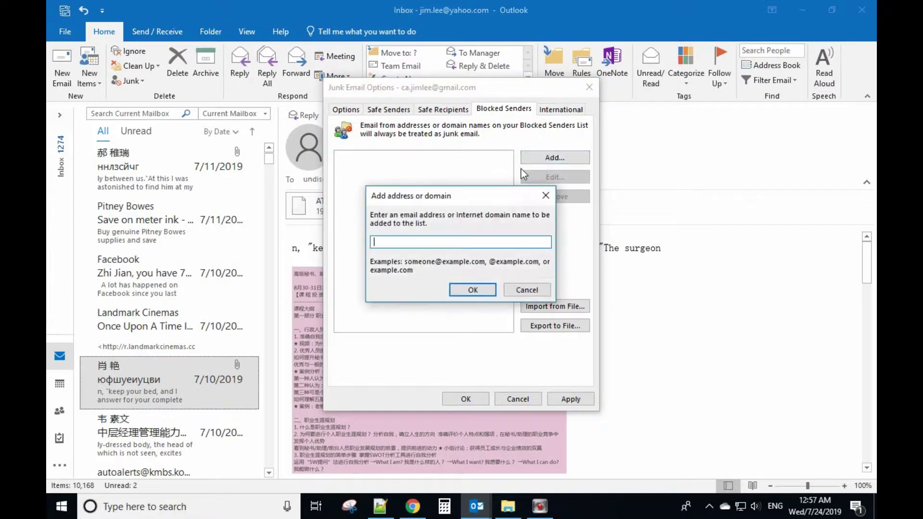
pyautogui.write('@outloo')
pyautogui.write('k.co')
pyautogui.write('m')
pyautogui.click(473, 289)
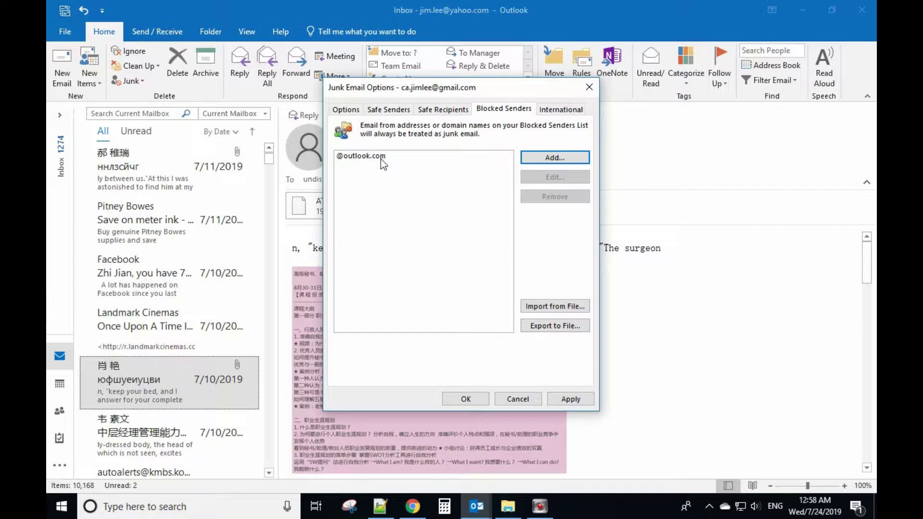
pyautogui.click(380, 160)
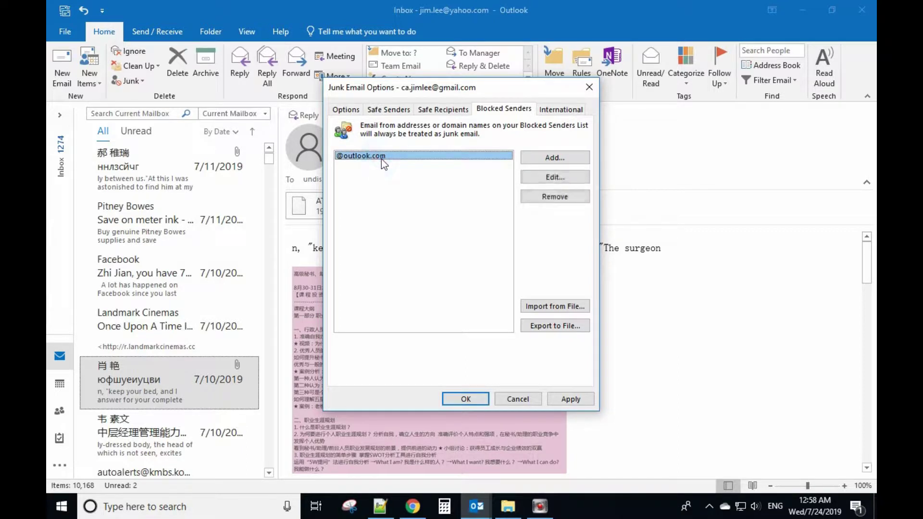
pyautogui.click(564, 200)
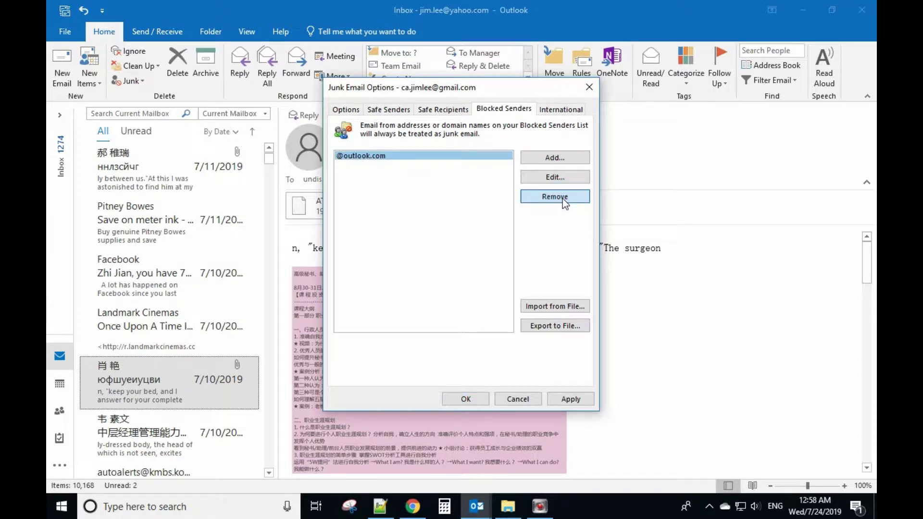
pyautogui.click(562, 199)
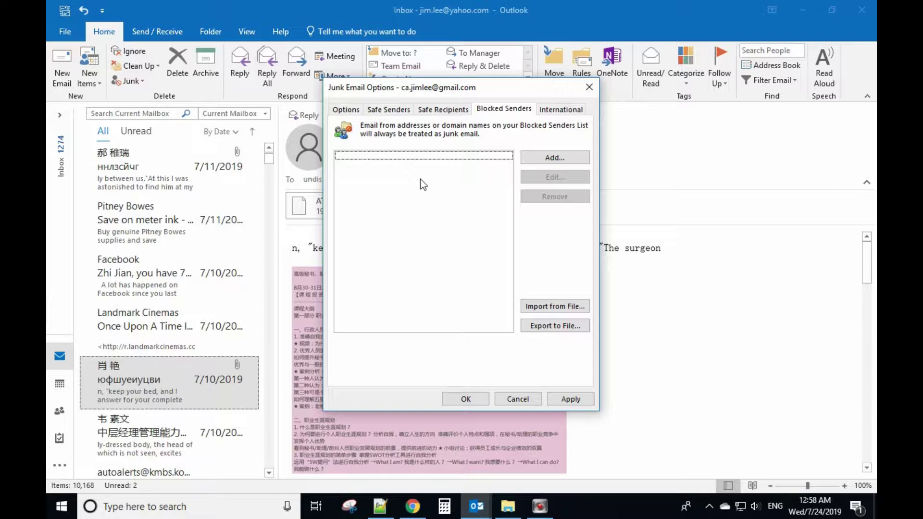
# - Start a new rule from the message that moves matches to Junk E-mail and go to Advanced Options
pyautogui.click(465, 400)
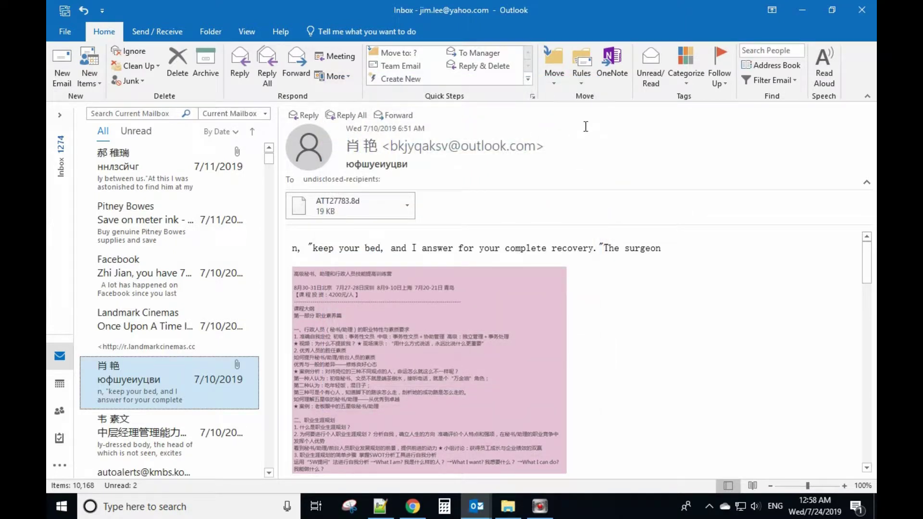
pyautogui.click(580, 73)
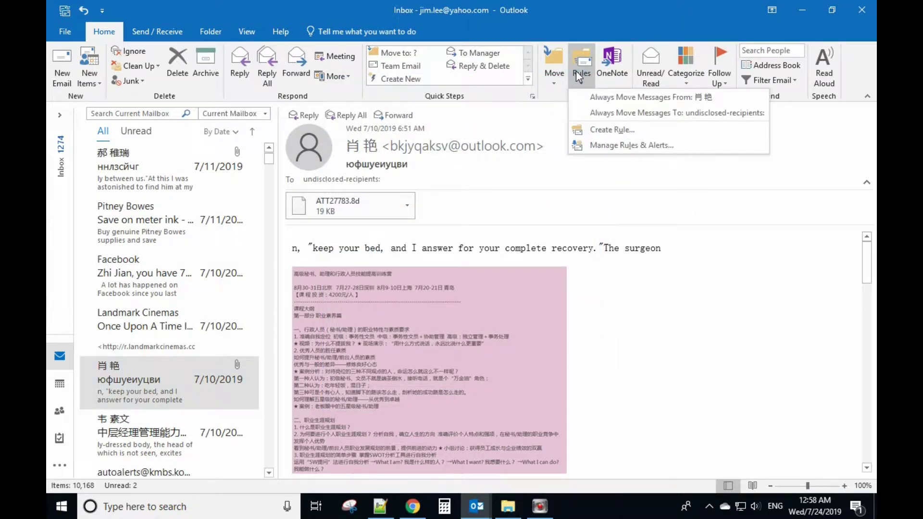
pyautogui.click(596, 132)
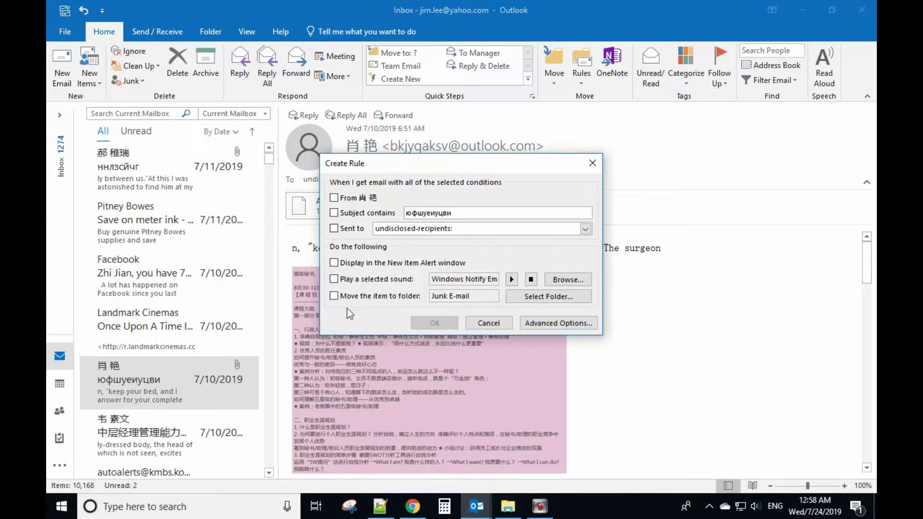
pyautogui.click(334, 296)
pyautogui.click(527, 323)
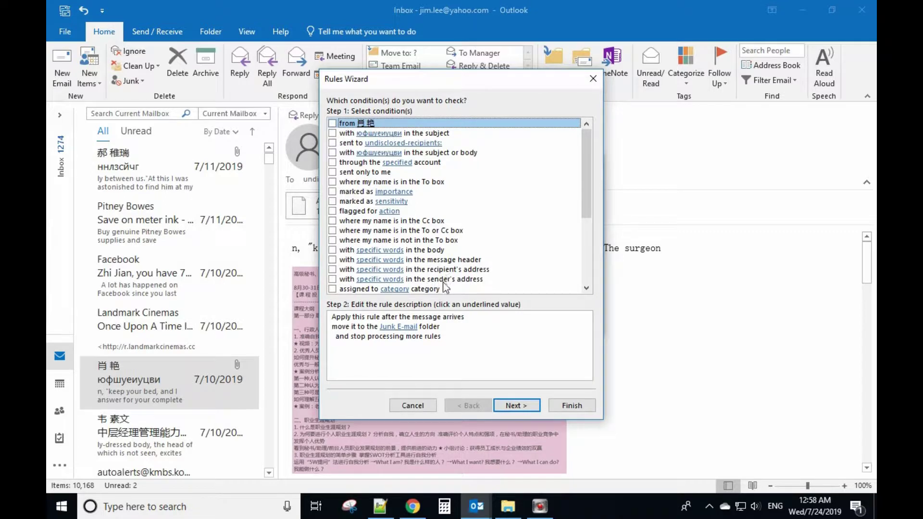
# - Add the condition 'with specific words in the sender's address' and select its word list
pyautogui.click(333, 280)
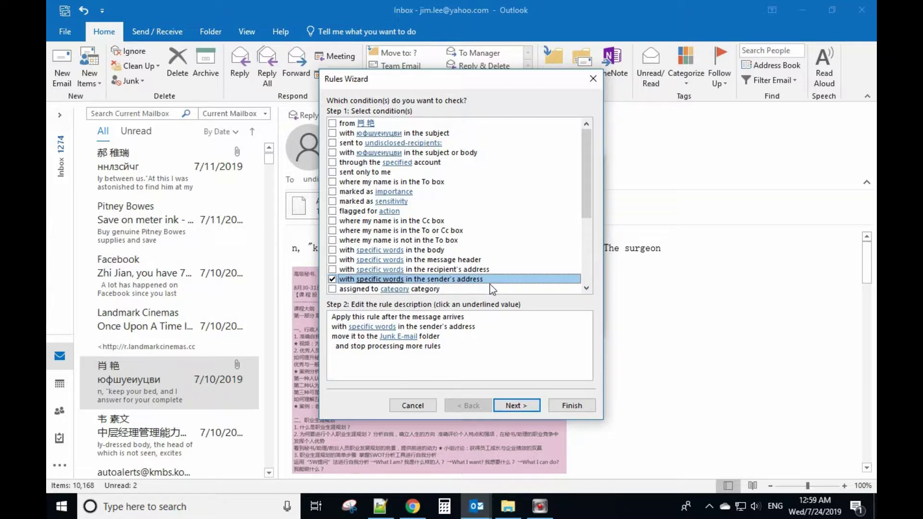
pyautogui.click(371, 326)
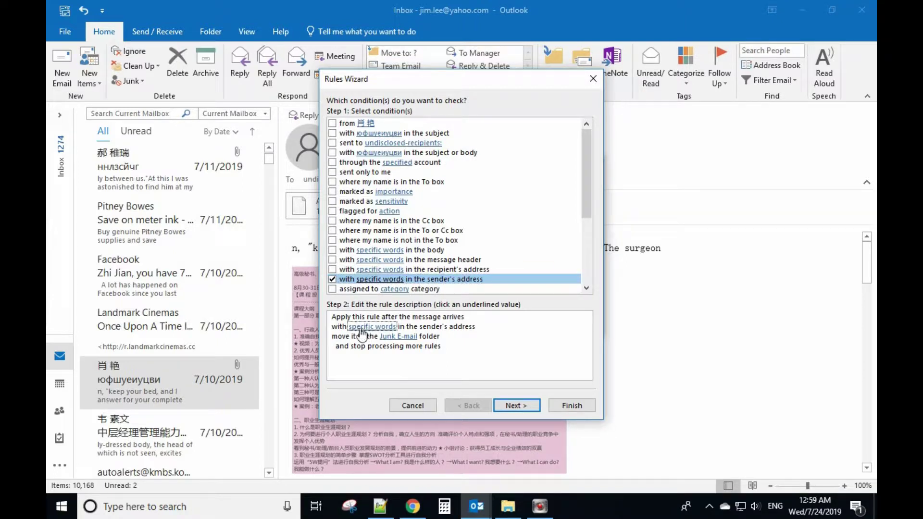
# - Add .info as the sender-address search word and confirm the list
pyautogui.click(367, 328)
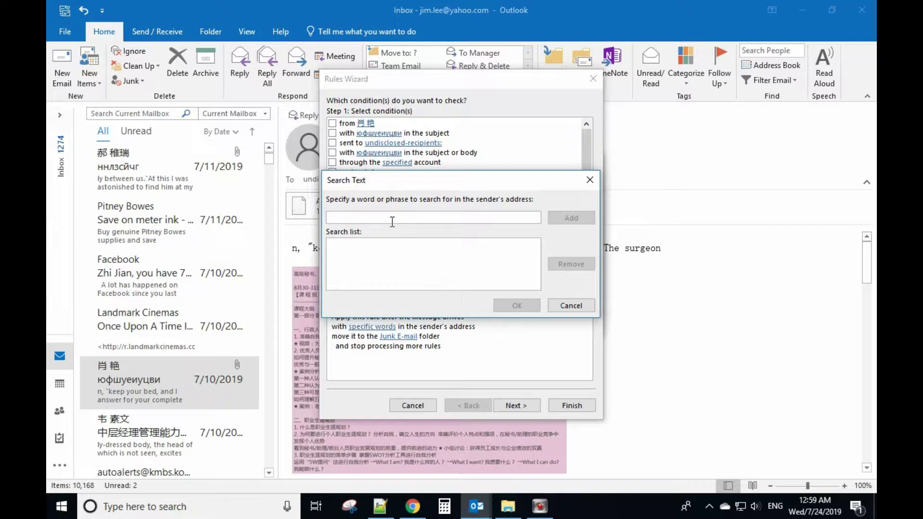
pyautogui.write('.info')
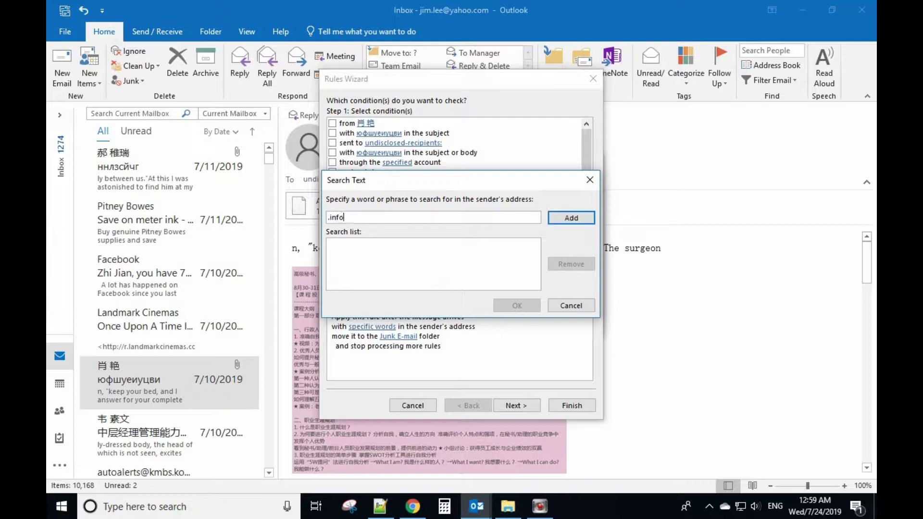
pyautogui.click(570, 216)
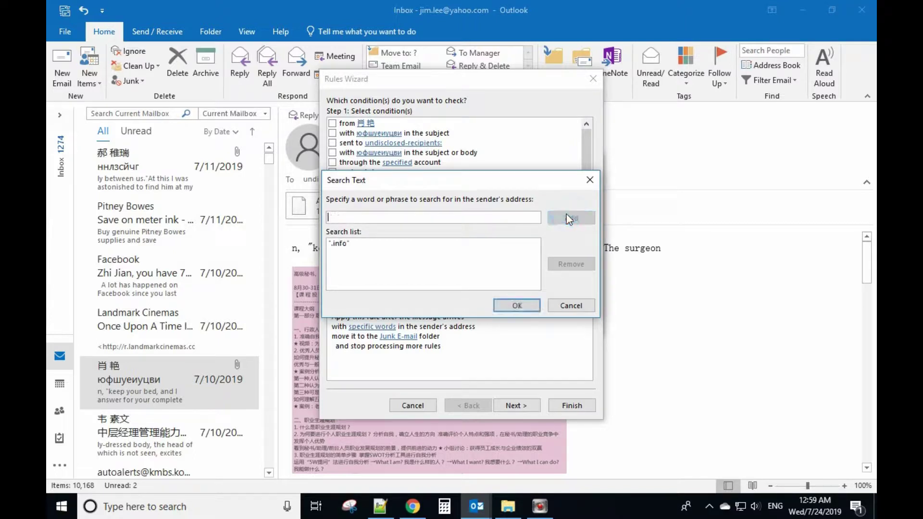
pyautogui.click(517, 306)
# - Continue past actions and exceptions to the finish page and name the rule .info
pyautogui.click(515, 405)
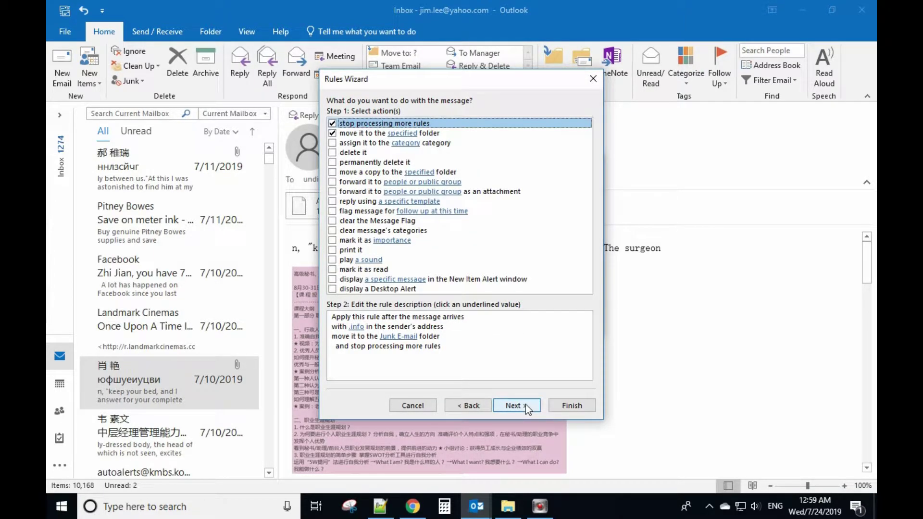
pyautogui.click(525, 405)
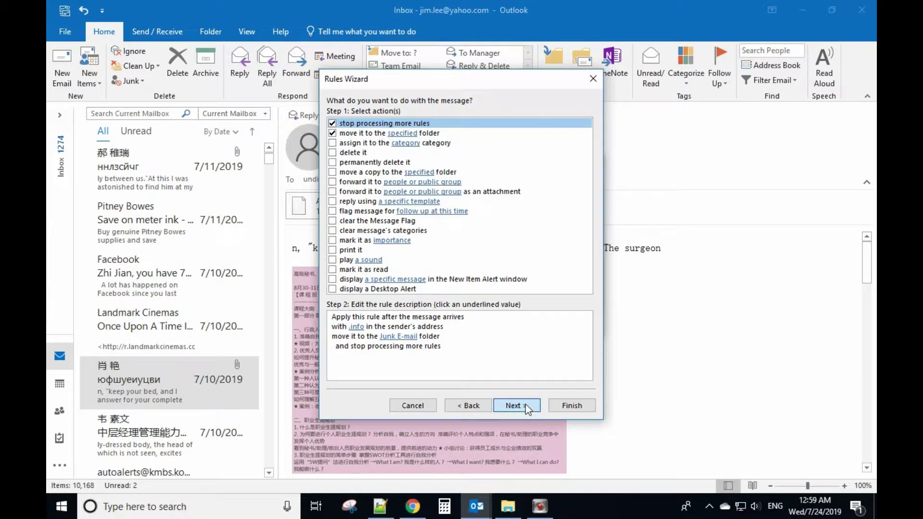
pyautogui.click(526, 404)
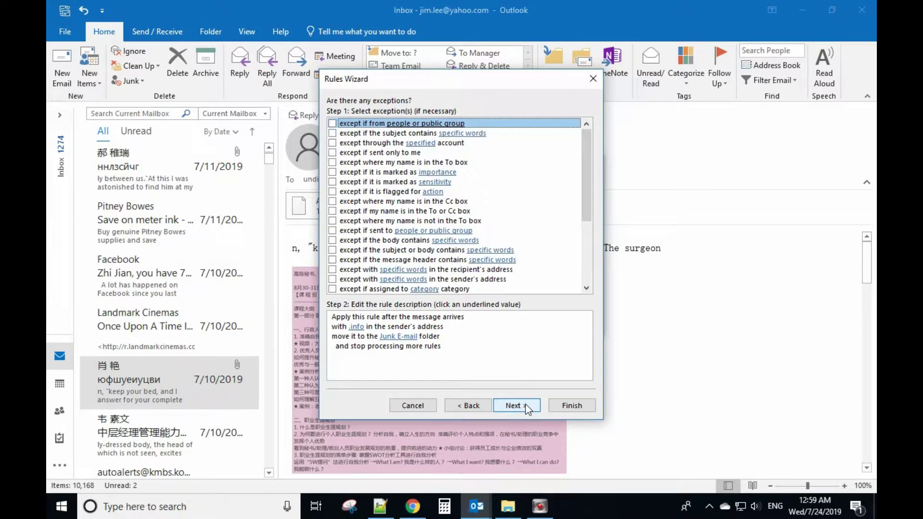
pyautogui.click(525, 405)
pyautogui.click(560, 408)
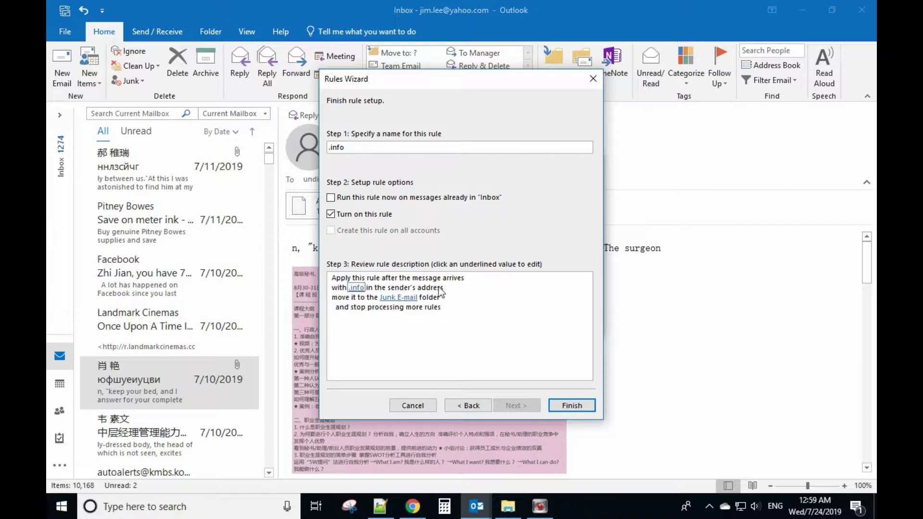
pyautogui.press('Tab')
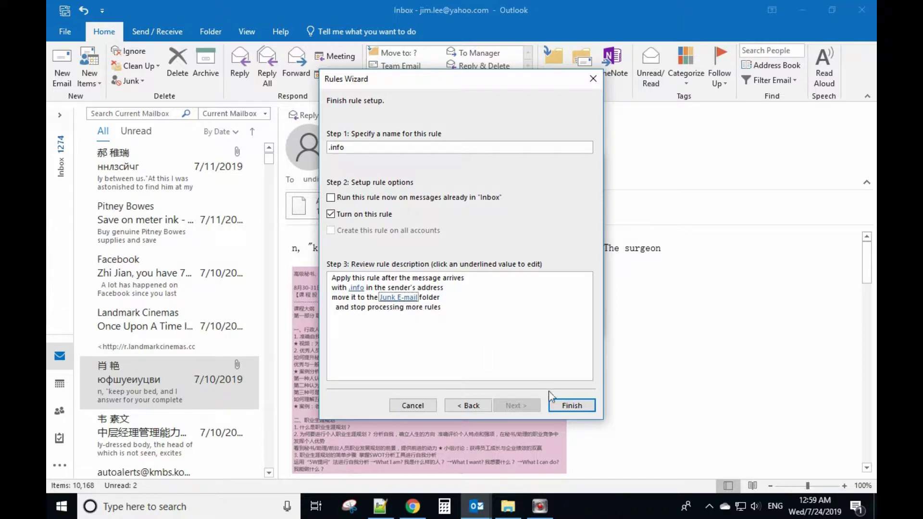
# - Finish the Rules Wizard to save the .info rule
pyautogui.click(571, 405)
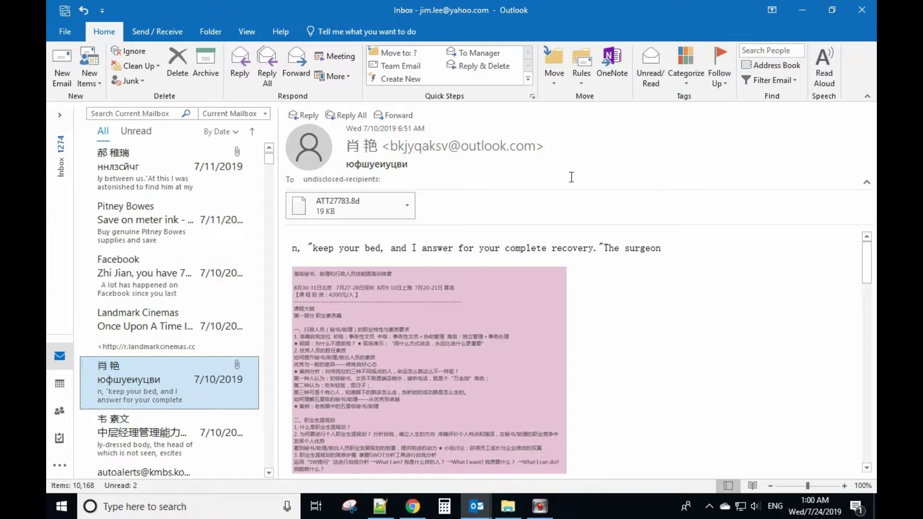
# - Start a new rule from the open message that moves matches to Junk E-mail and go to Advanced Options
pyautogui.click(578, 73)
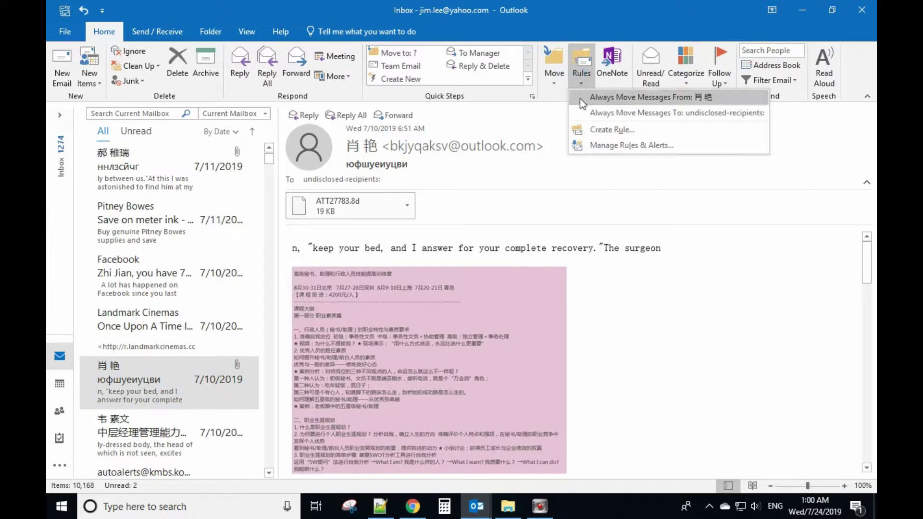
pyautogui.click(612, 130)
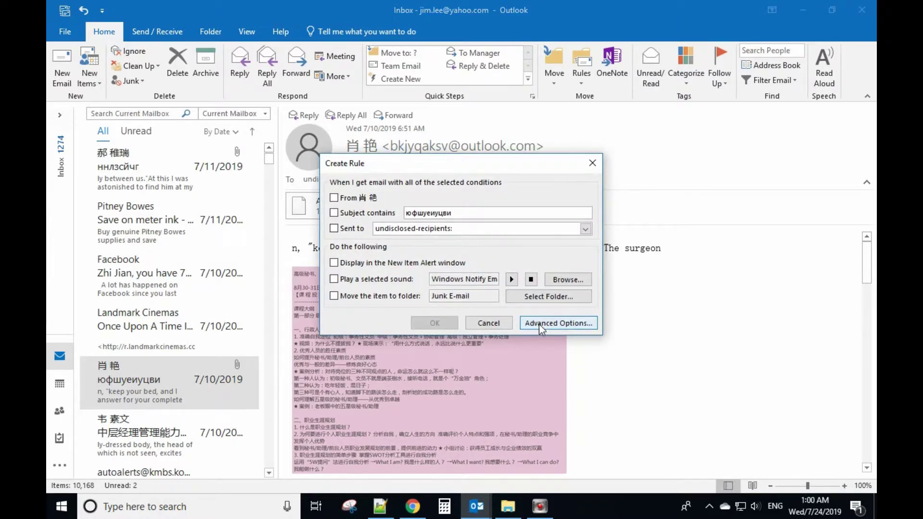
pyautogui.click(334, 296)
pyautogui.click(558, 323)
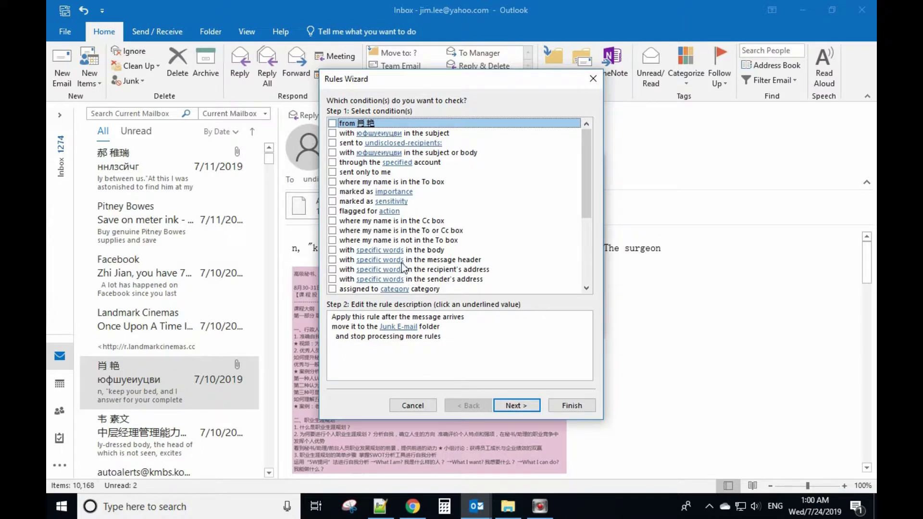
# - Add the condition 'with specific words in the body' matching bitcoin and finish the rule
pyautogui.click(333, 250)
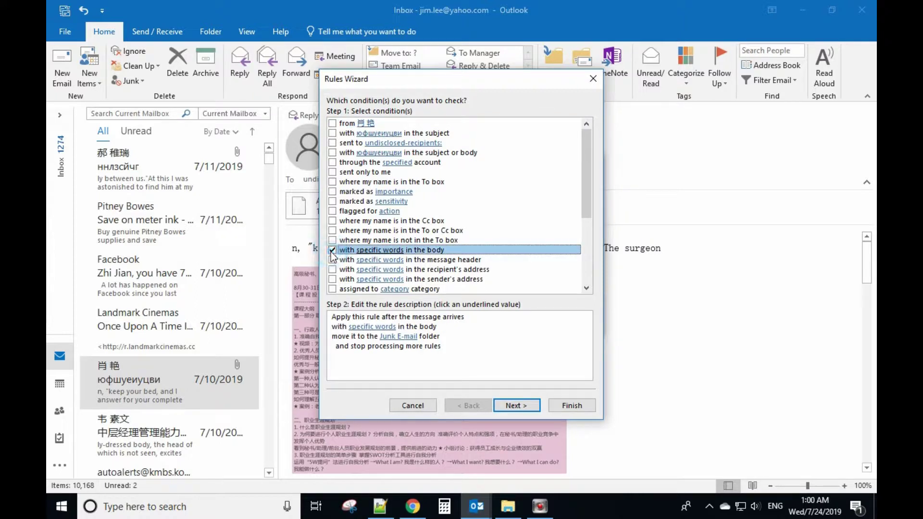
pyautogui.click(371, 327)
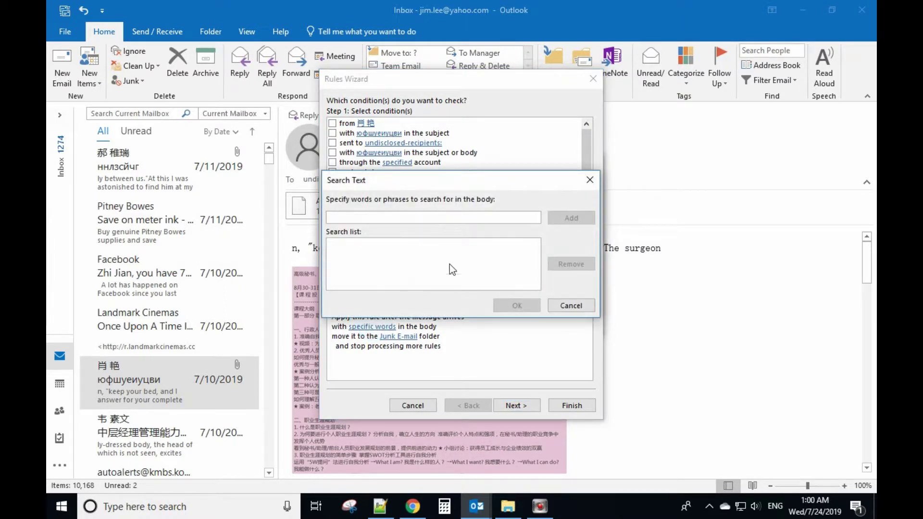
pyautogui.write('bitcoin')
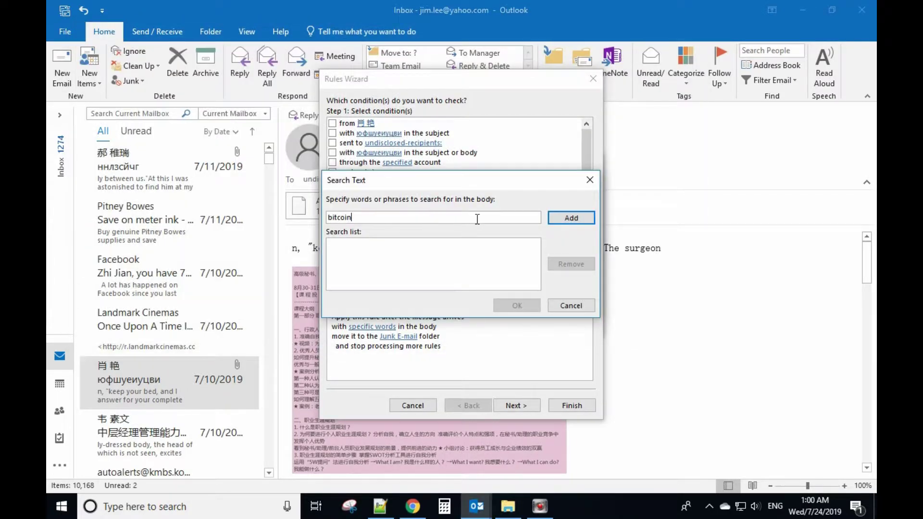
pyautogui.click(572, 218)
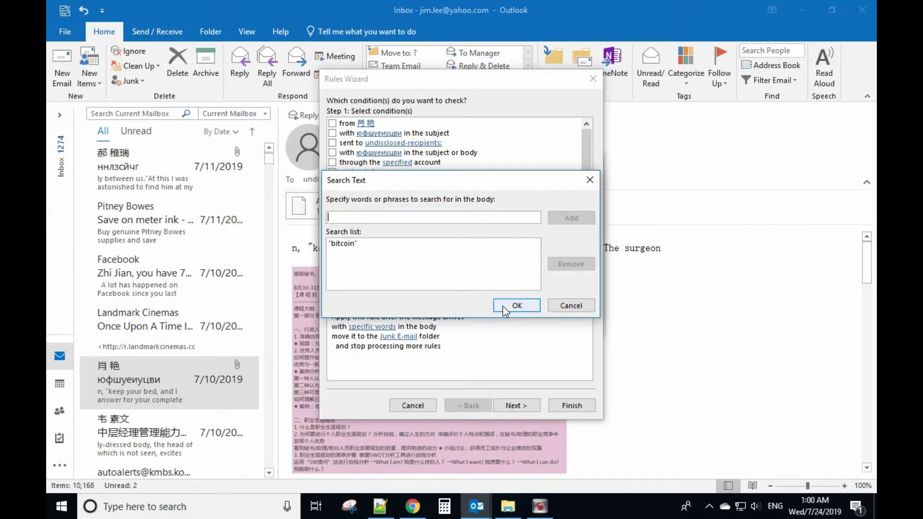
pyautogui.click(516, 305)
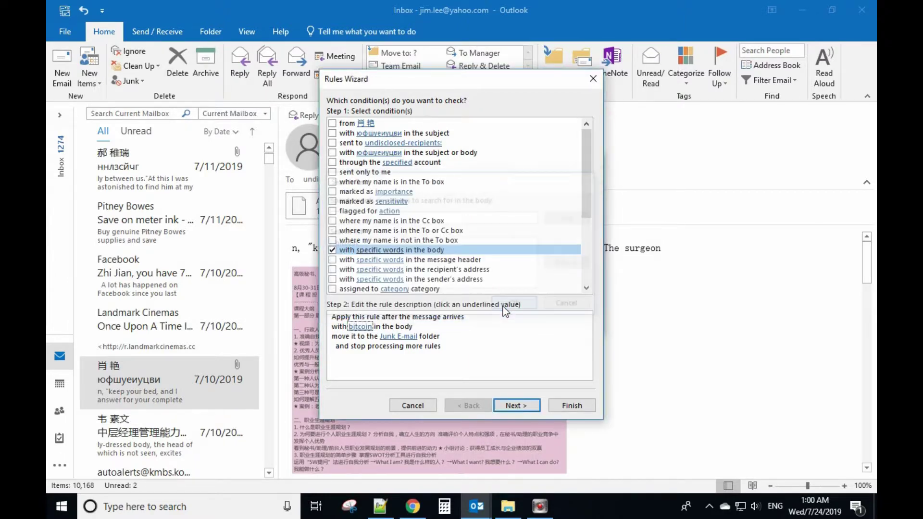
pyautogui.click(571, 406)
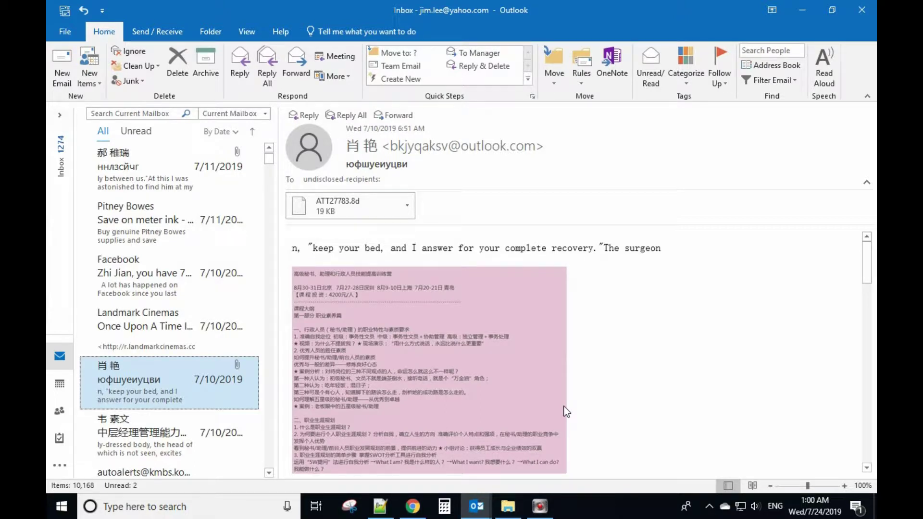
# - Browse the 7/10/2019 attachment message and its neighbour, ending on the newest 7/11/2019 message
pyautogui.click(154, 177)
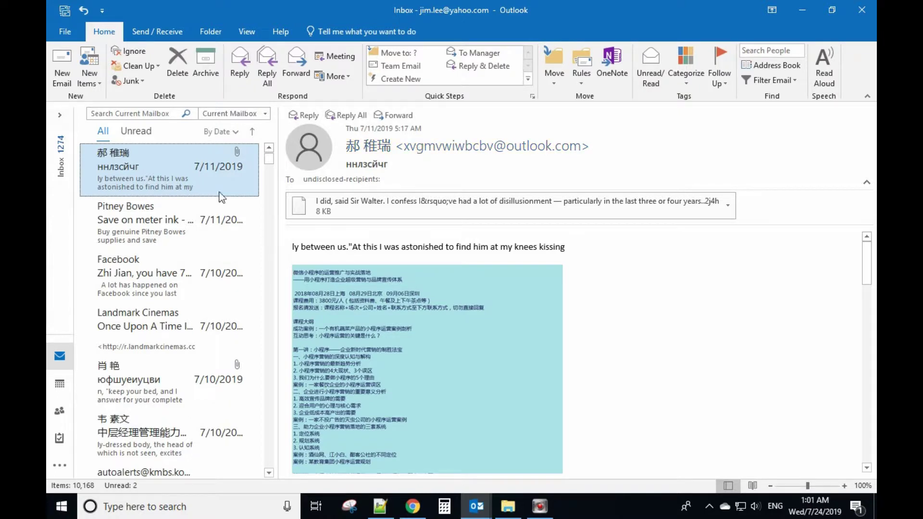
pyautogui.click(151, 380)
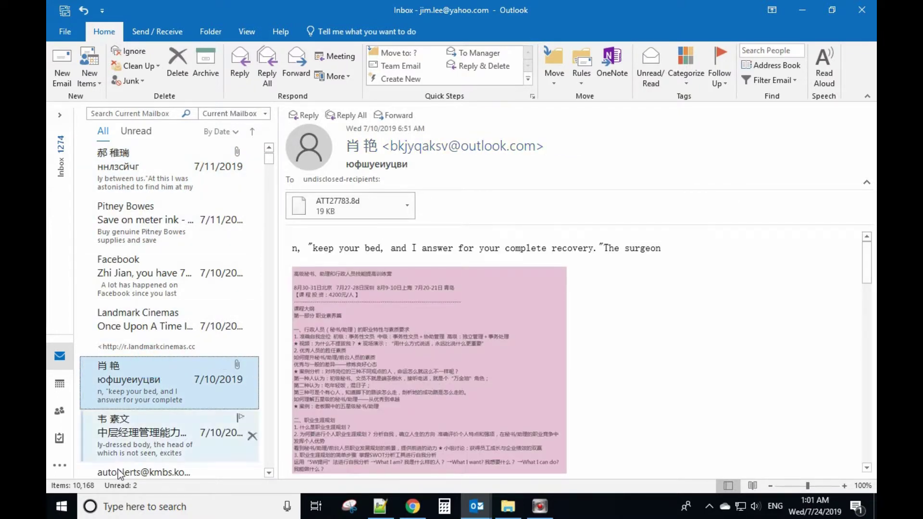
pyautogui.click(130, 436)
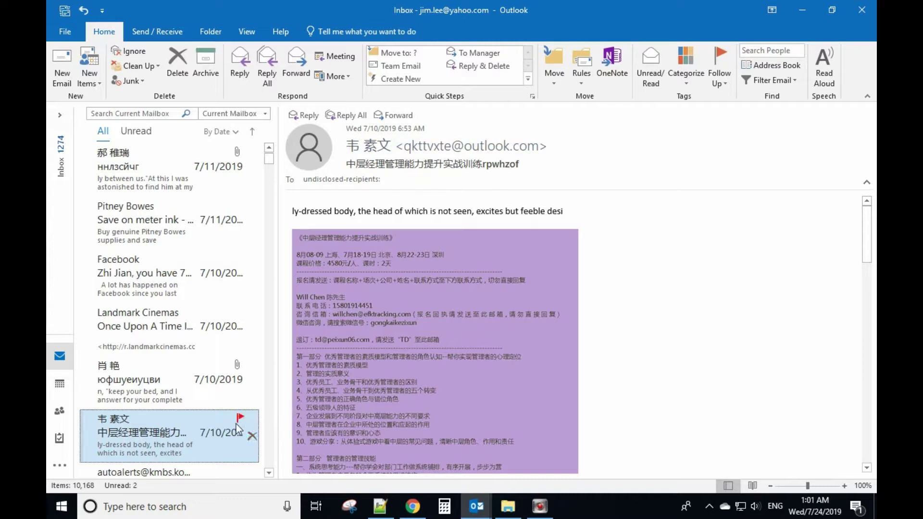
pyautogui.click(156, 175)
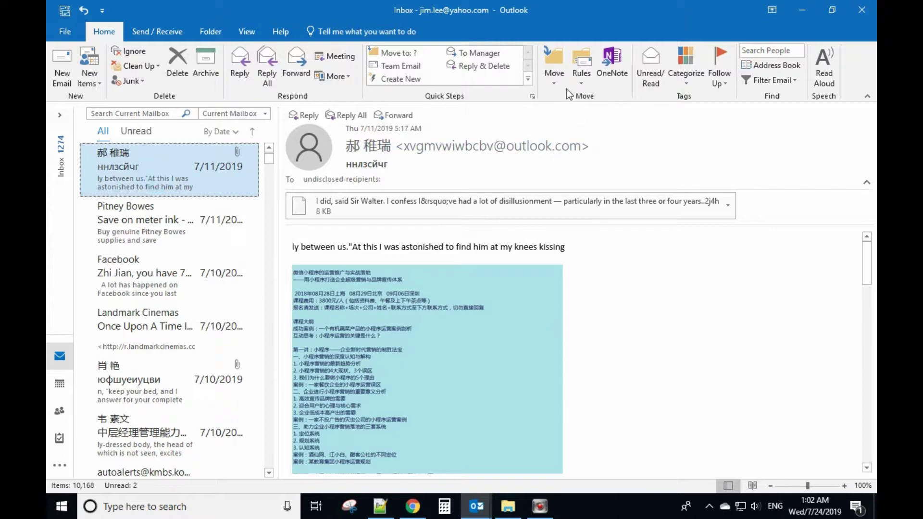
# - Start a new rule from this message and move the Create Rule dialog aside
pyautogui.click(587, 75)
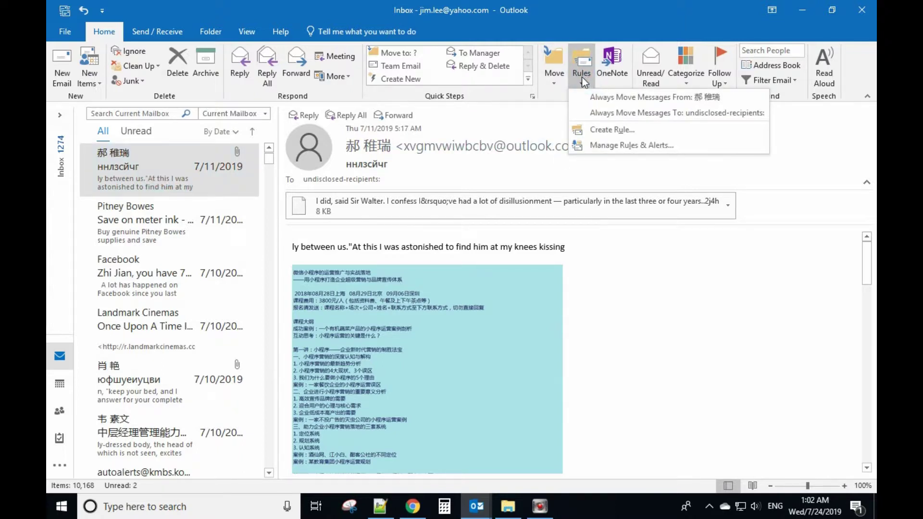
pyautogui.click(611, 130)
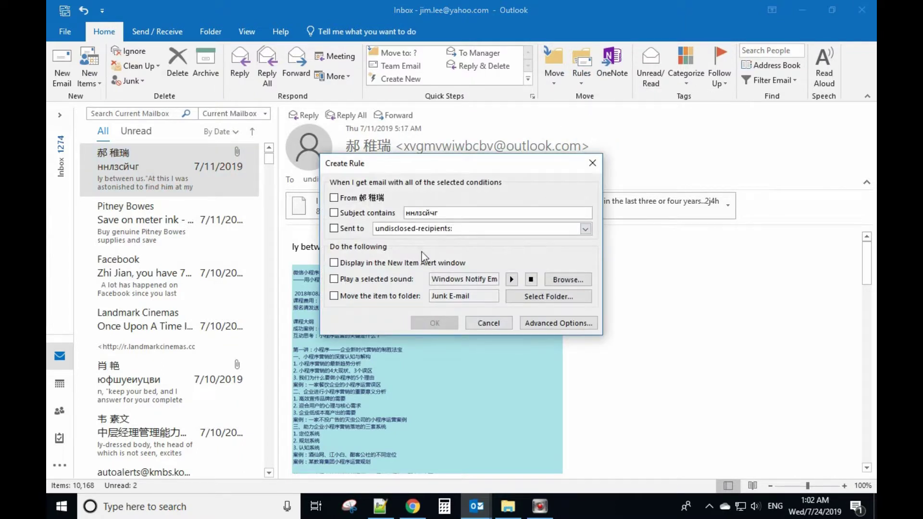
pyautogui.moveTo(417, 164); pyautogui.dragTo(406, 250)
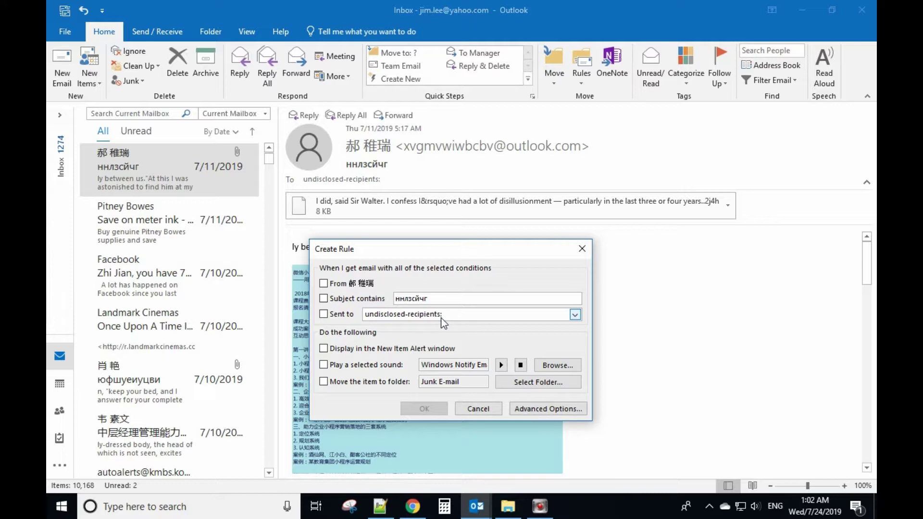
# - Create the rule moving mail sent to undisclosed-recipients to Junk E-mail and dismiss the success notice
pyautogui.click(324, 314)
pyautogui.click(324, 381)
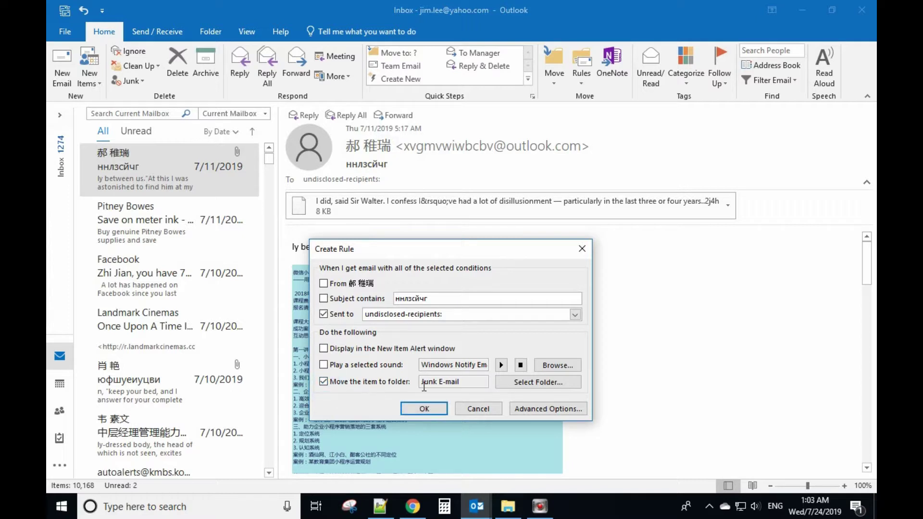
pyautogui.click(425, 410)
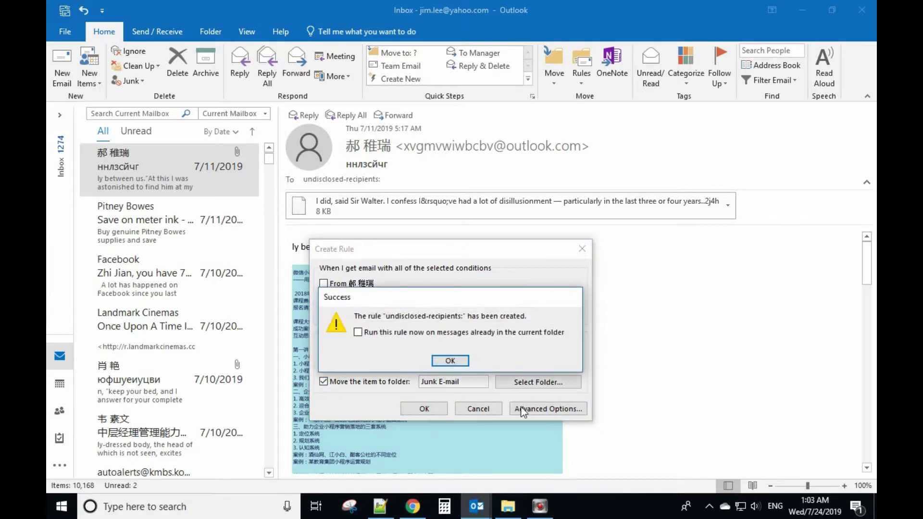
pyautogui.click(450, 361)
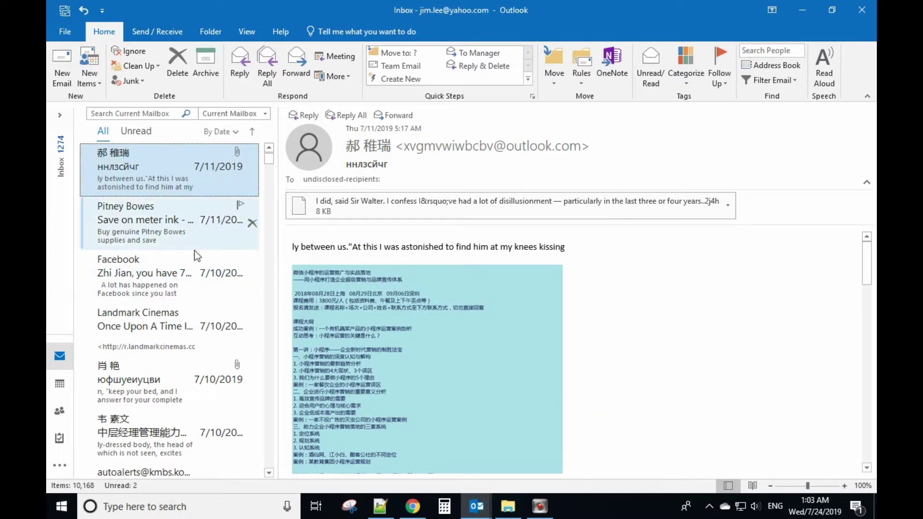
pyautogui.click(148, 373)
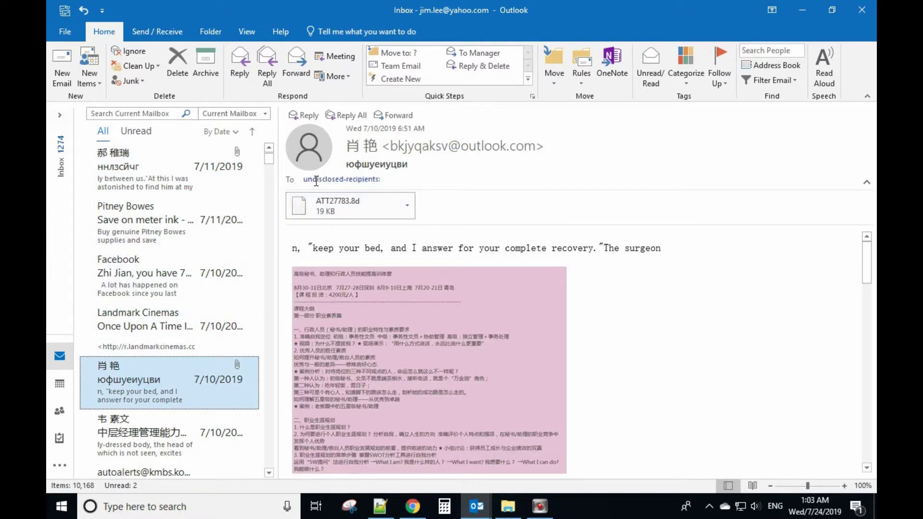
pyautogui.click(166, 427)
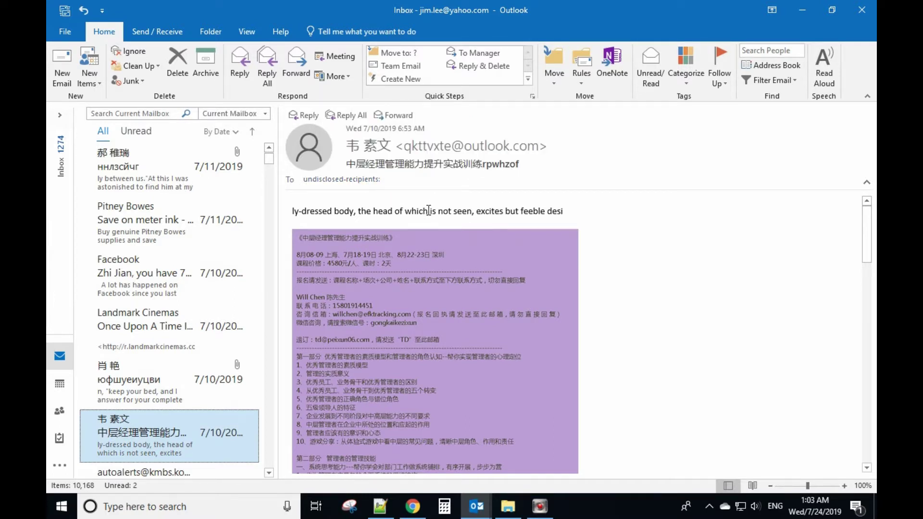
pyautogui.click(135, 172)
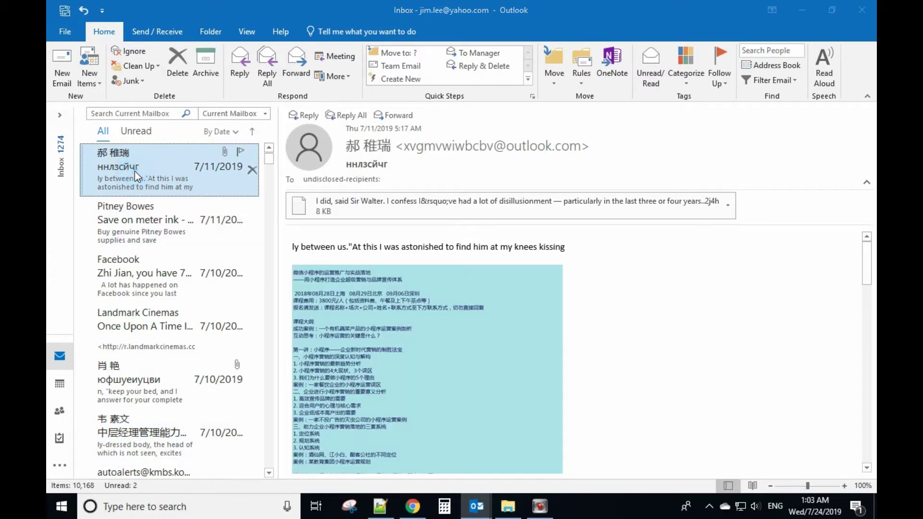
pyautogui.doubleClick(135, 171)
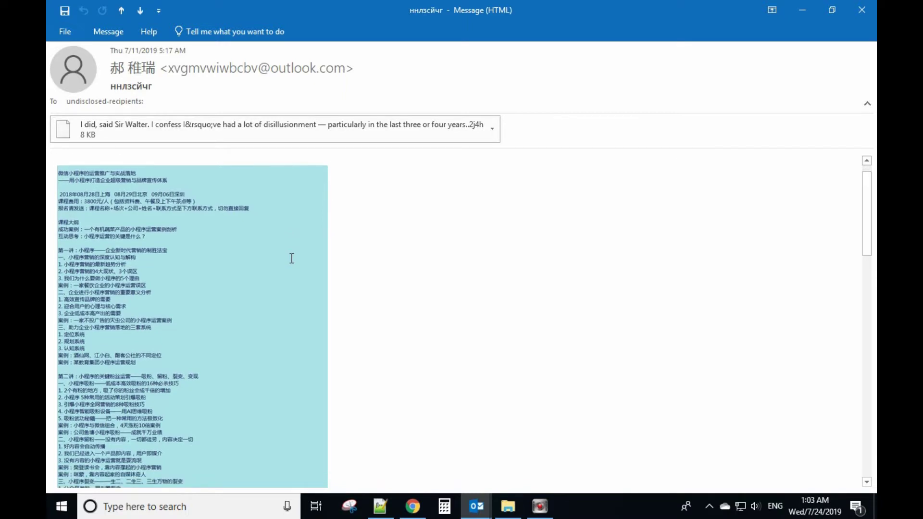
pyautogui.click(63, 35)
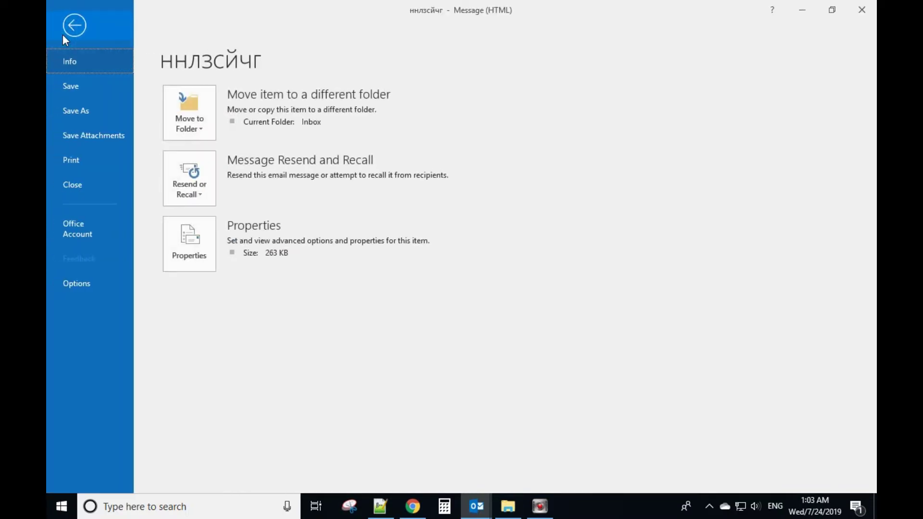
pyautogui.click(190, 243)
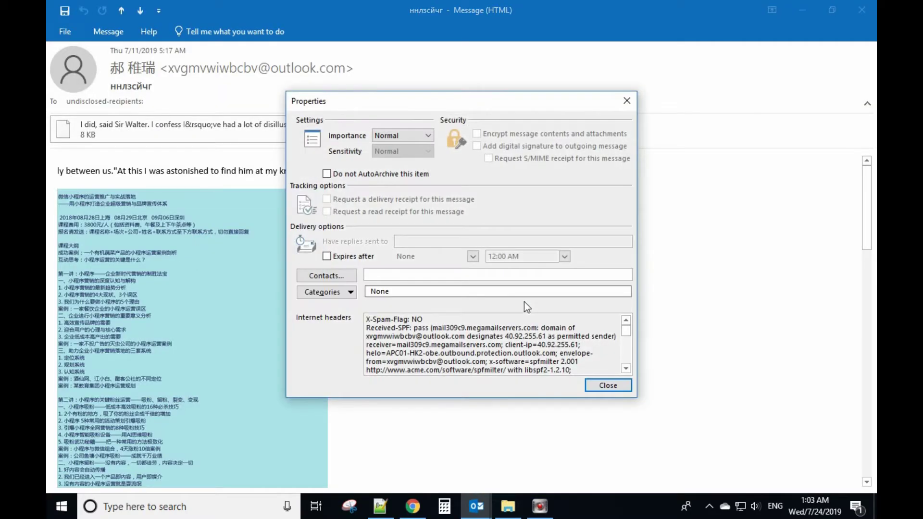
pyautogui.click(626, 369)
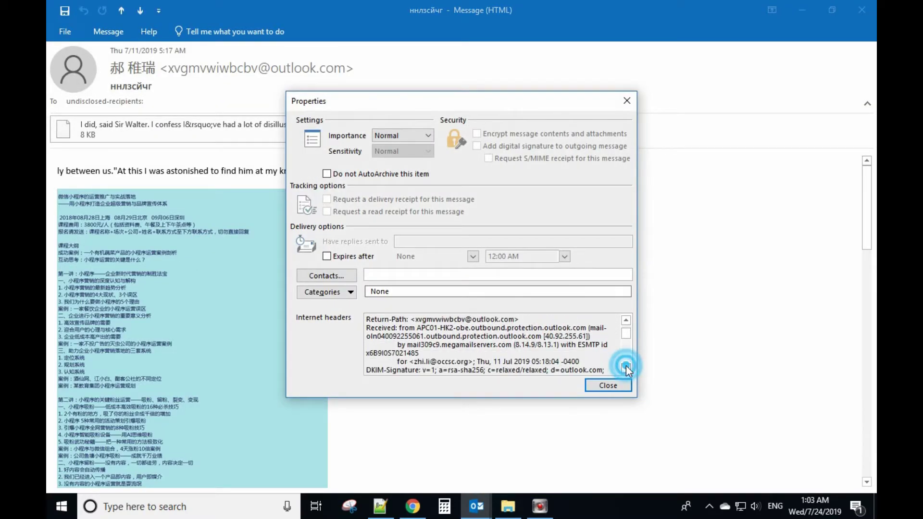
pyautogui.click(626, 368)
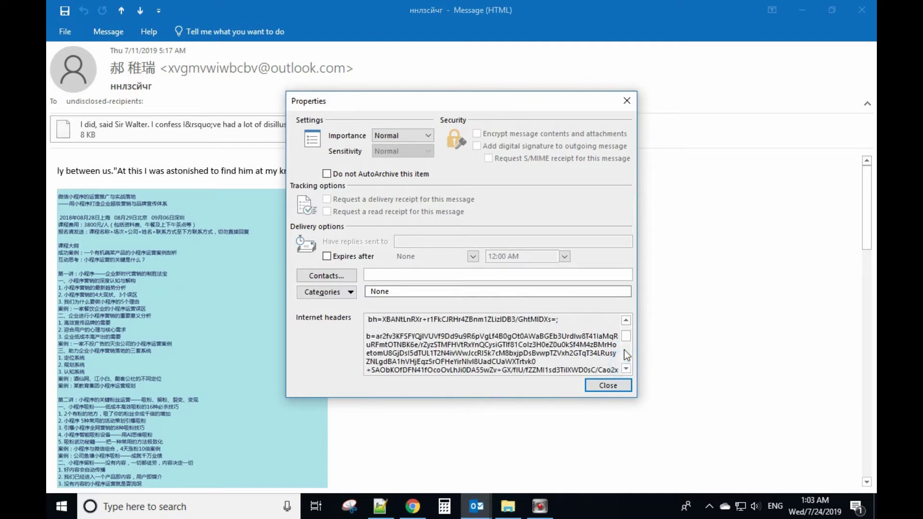
pyautogui.moveTo(625, 359); pyautogui.dragTo(626, 321)
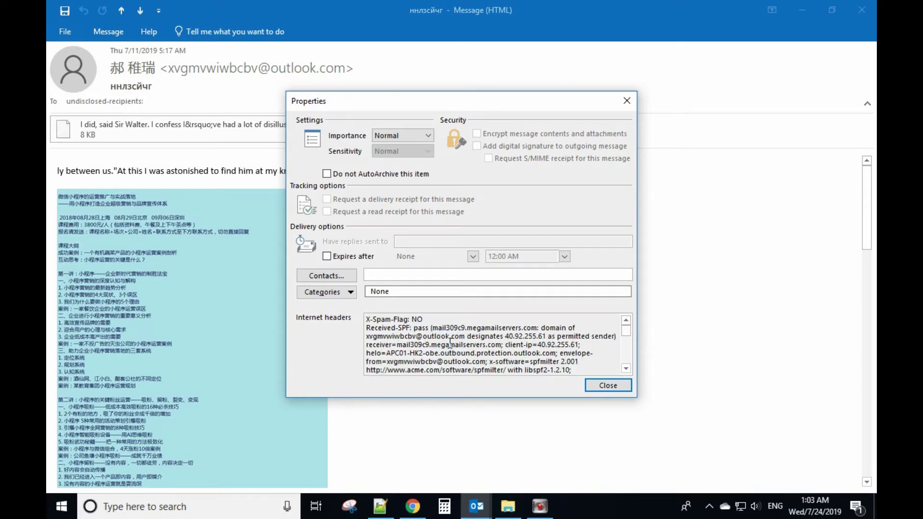
pyautogui.scroll(-4, 450, 344)
pyautogui.scroll(-3, 450, 343)
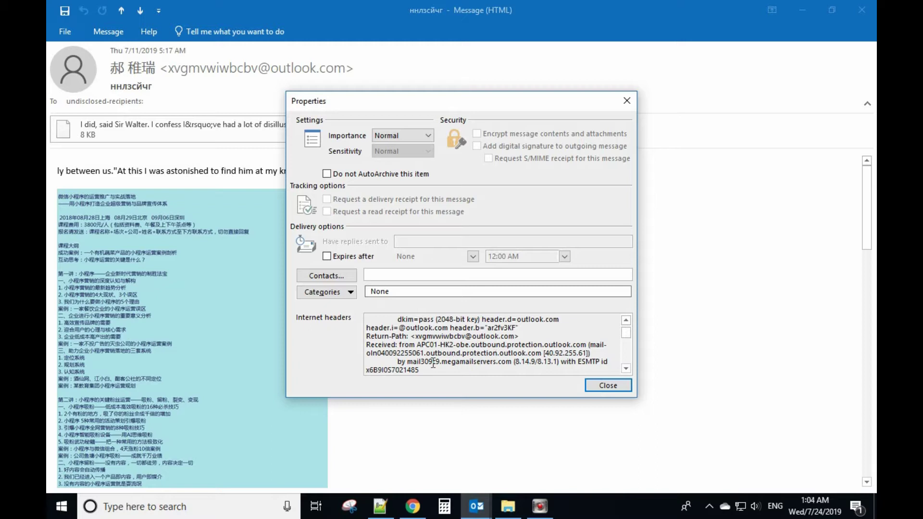
pyautogui.scroll(-4, 523, 365)
pyautogui.scroll(-4, 522, 365)
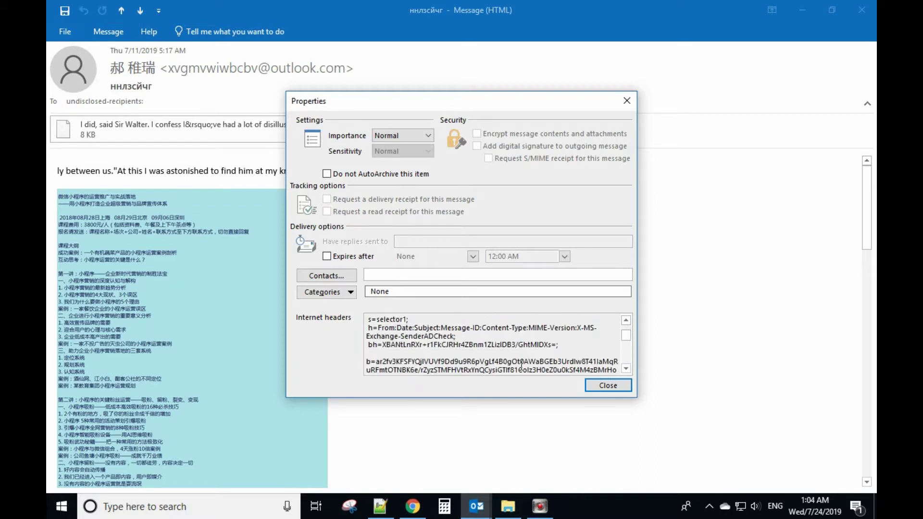
pyautogui.click(608, 386)
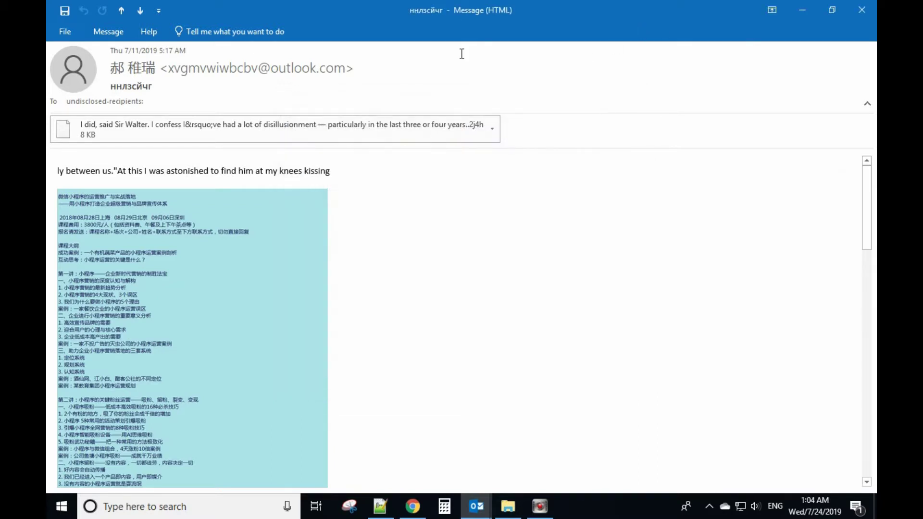
# - Start a new rule from the message and reach the advanced rule conditions
pyautogui.click(861, 10)
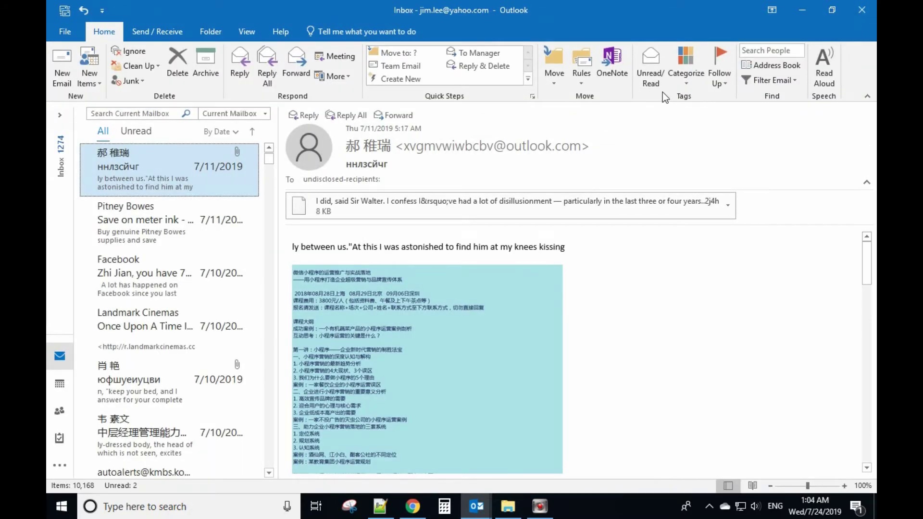
pyautogui.click(582, 78)
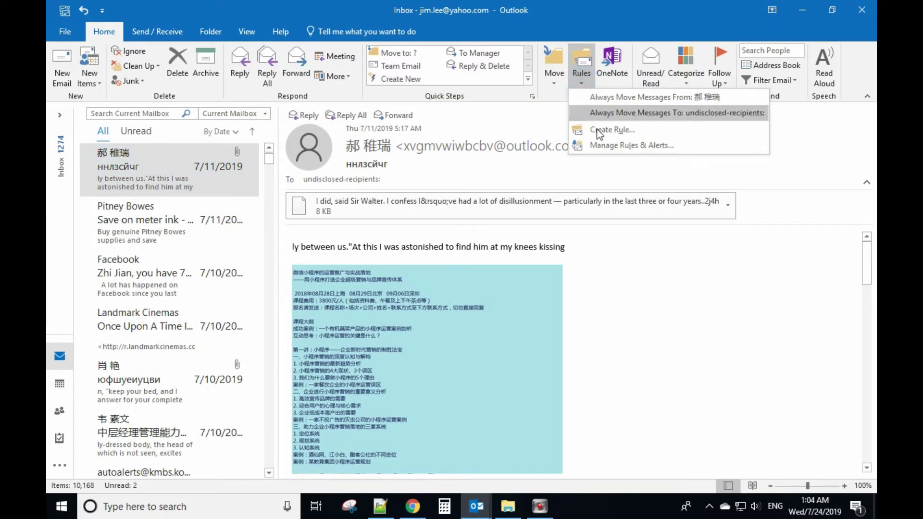
pyautogui.click(600, 131)
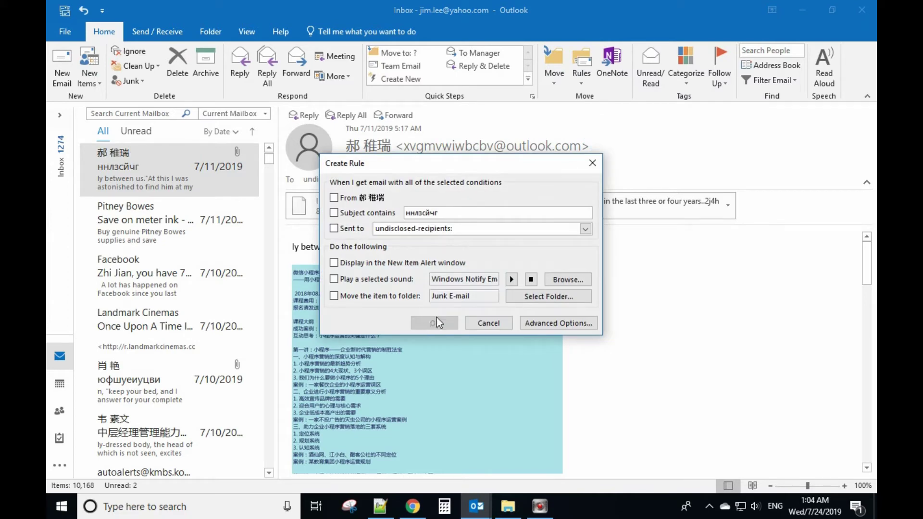
pyautogui.click(558, 322)
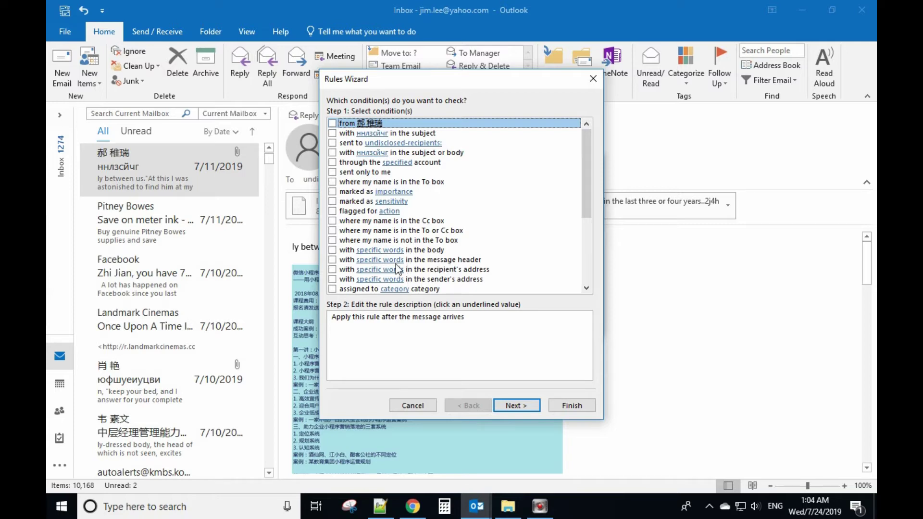
# - Require the message header to contain 10.309.203.22 as the rule condition
pyautogui.click(333, 260)
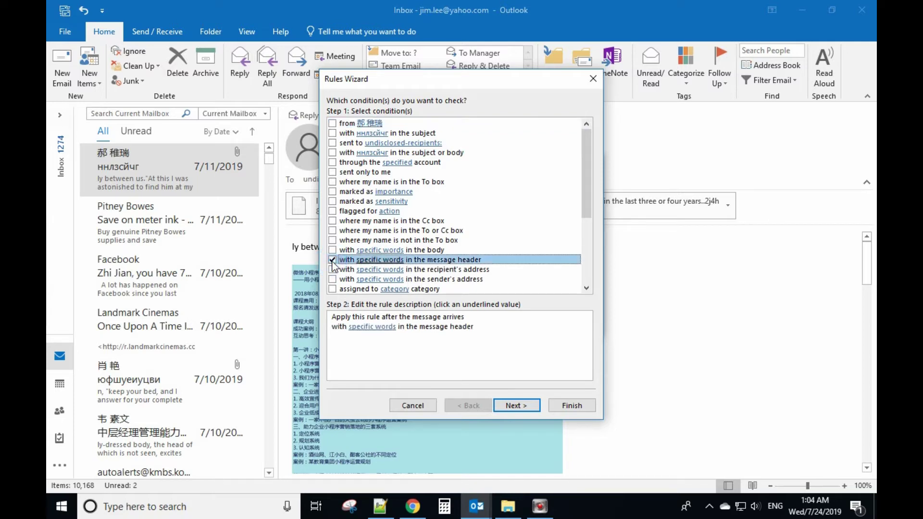
pyautogui.click(372, 326)
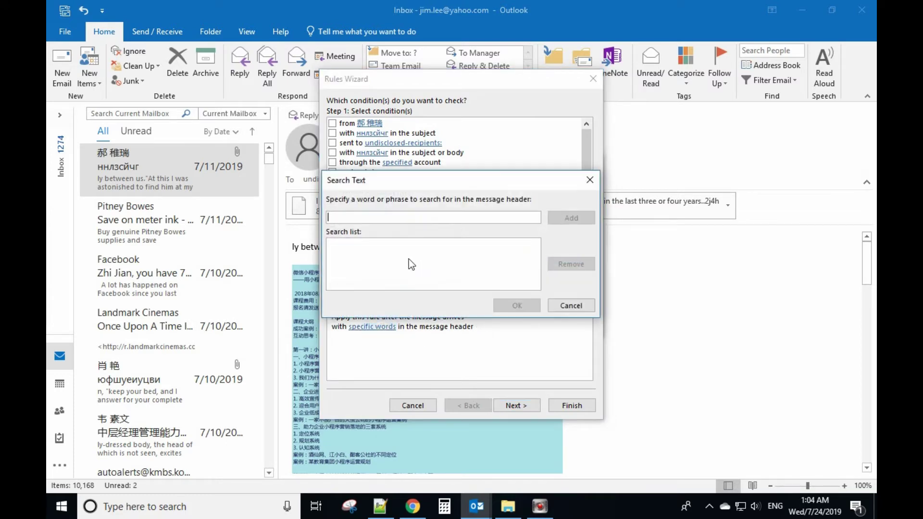
pyautogui.write('10')
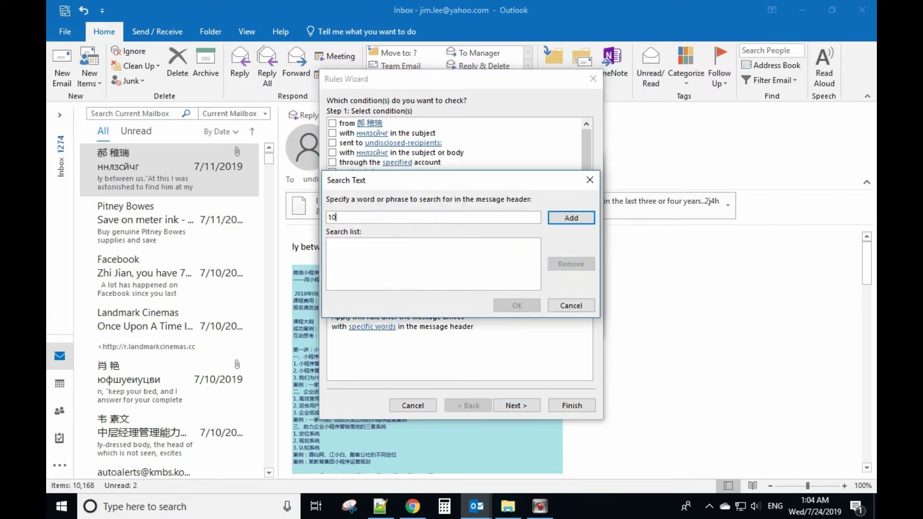
pyautogui.write('.')
pyautogui.write('309')
pyautogui.write('.203.2222')
pyautogui.click(577, 217)
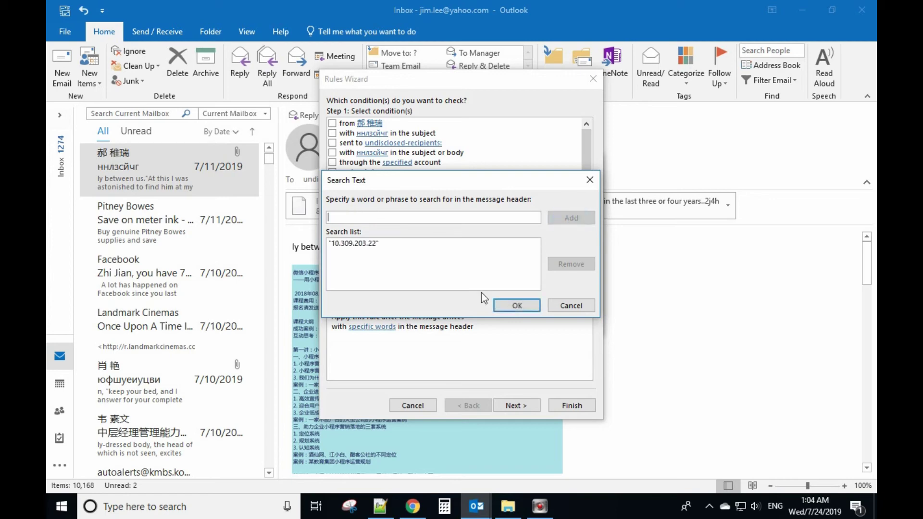
pyautogui.click(513, 309)
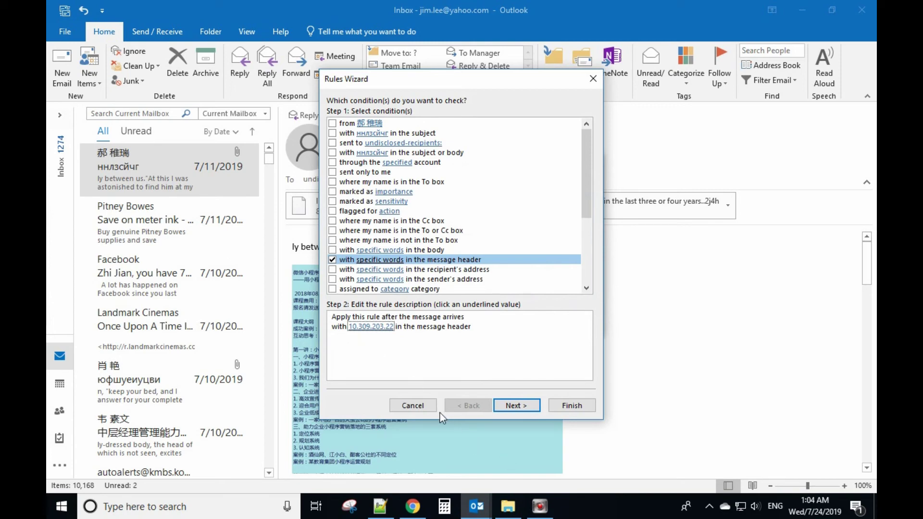
# - Cancel the Rules Wizard and discard the rule, returning to the inbox
pyautogui.click(422, 409)
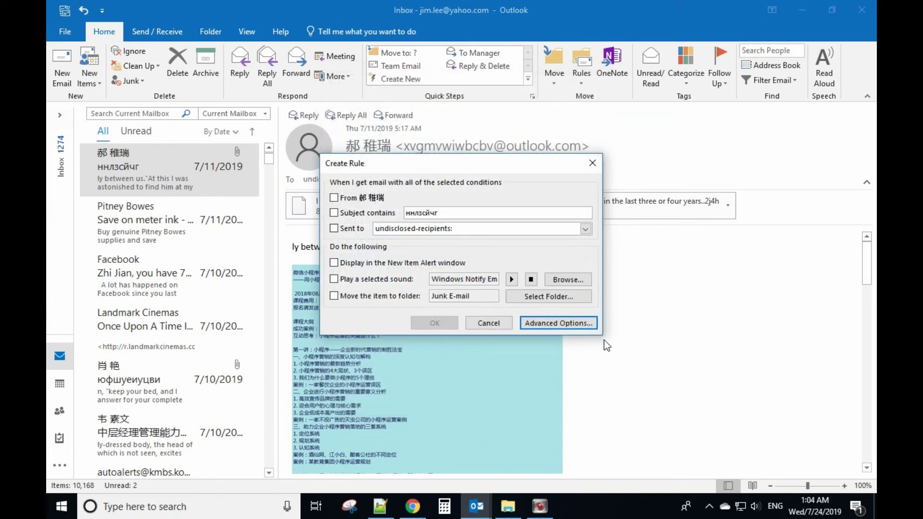
pyautogui.click(593, 163)
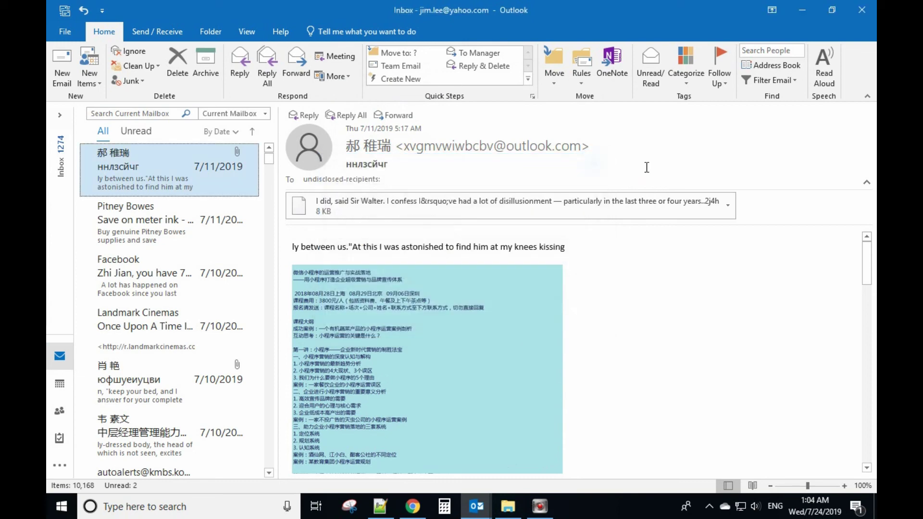